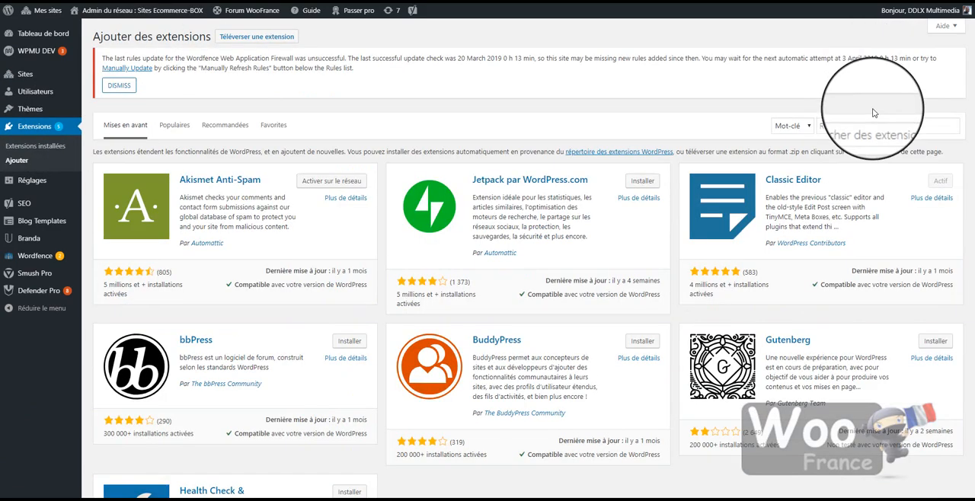
# Start a keyword search in the extension directory of the network admin
pyautogui.click(862, 127)
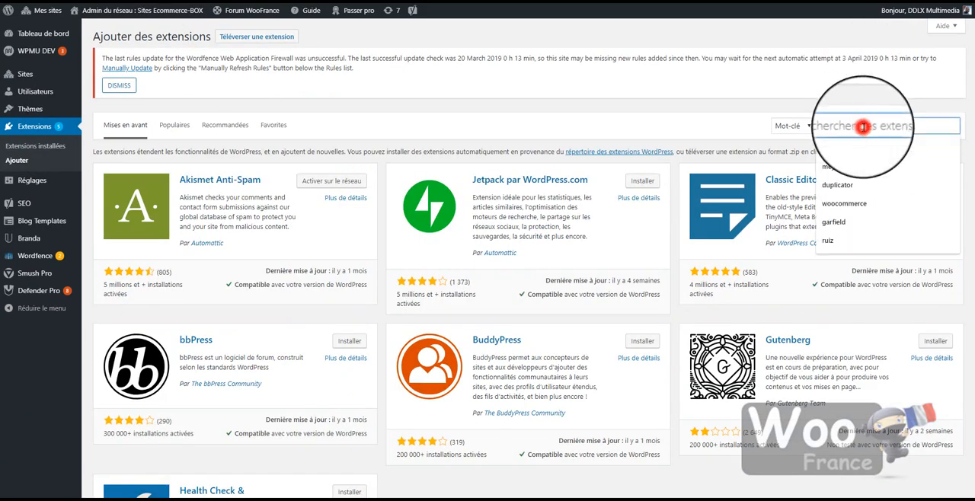
pyautogui.write('m')
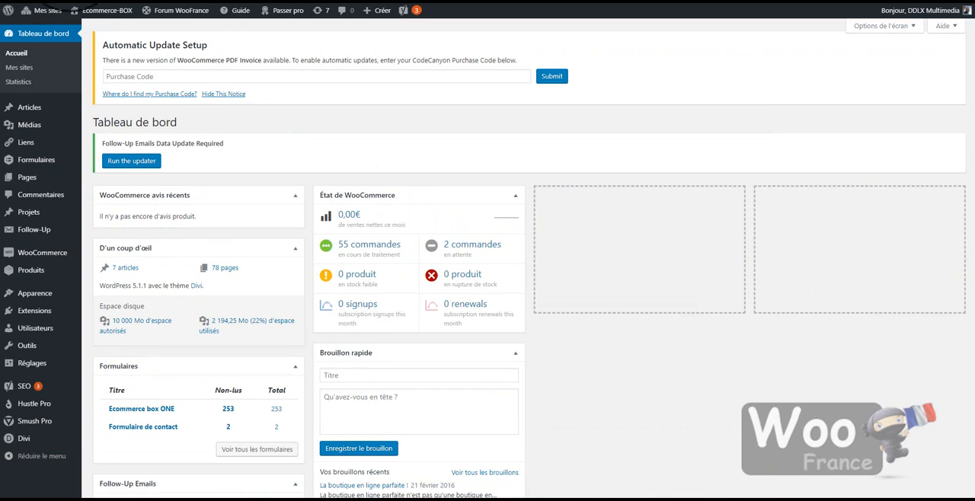
# Open Yoast SEO's general settings for the Ecommerce-BOX site and examine the Fonctionnalités options, including Plans de site XML
pyautogui.moveTo(25, 386)
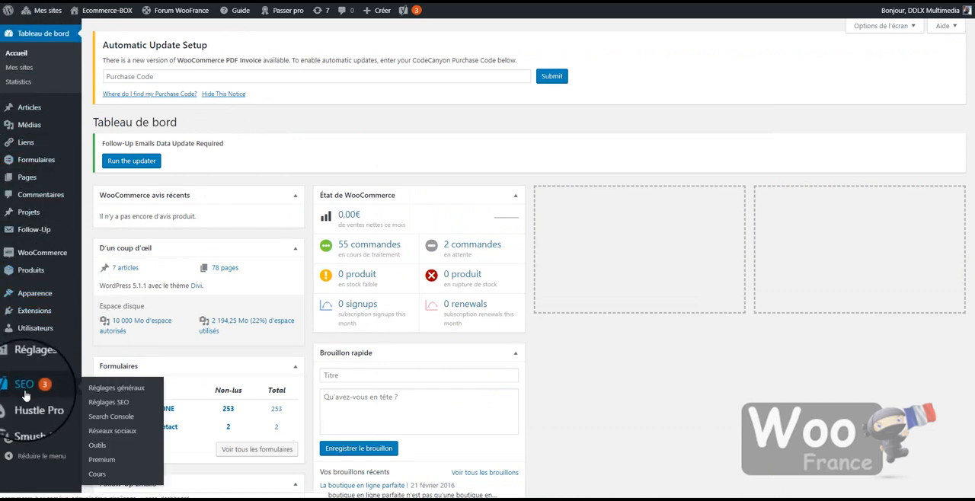
pyautogui.click(115, 388)
pyautogui.scroll(-1, 299, 226)
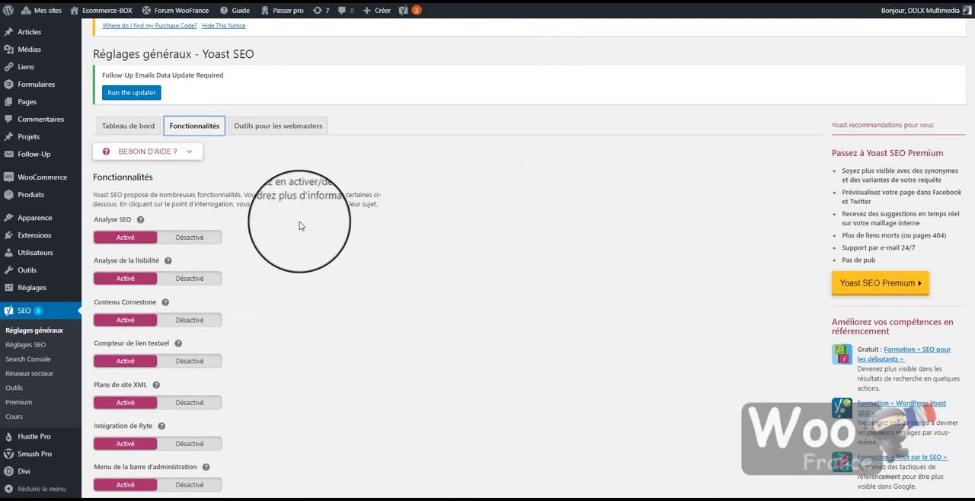
pyautogui.scroll(-1, 289, 217)
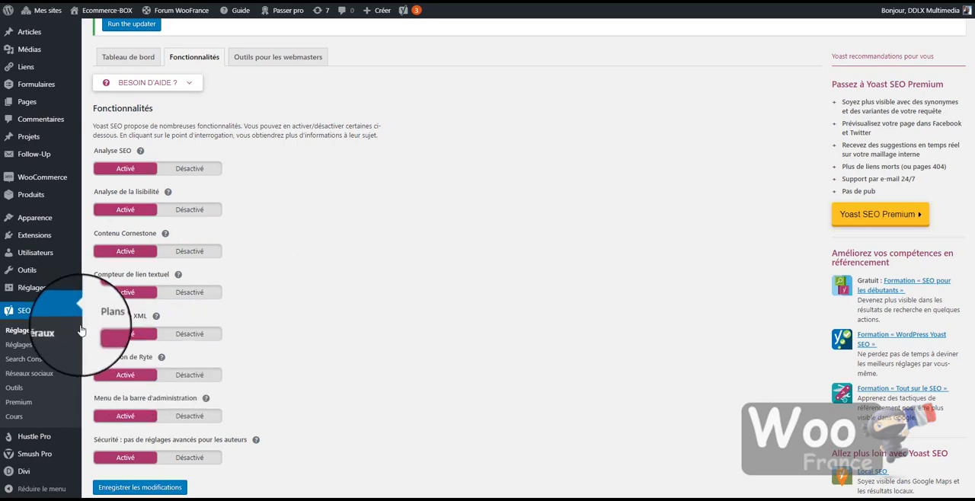
pyautogui.moveTo(94, 314); pyautogui.dragTo(162, 314)
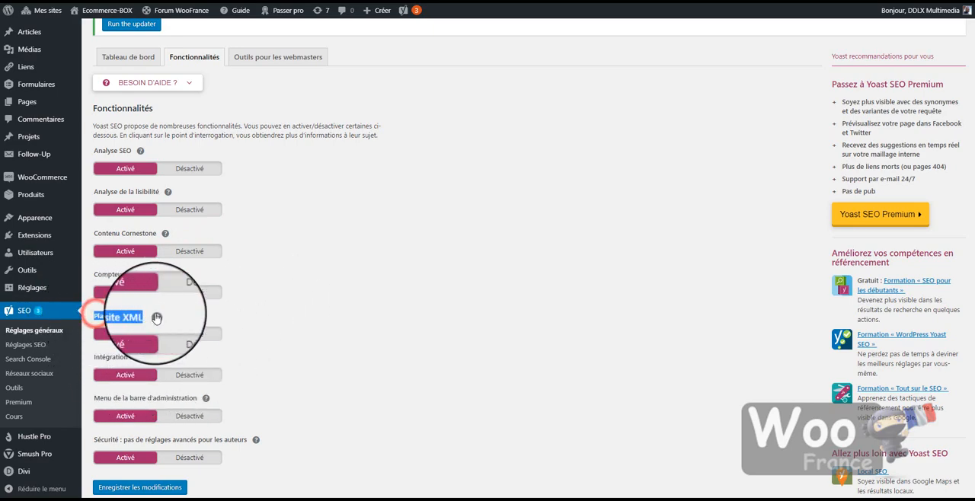
pyautogui.click(276, 348)
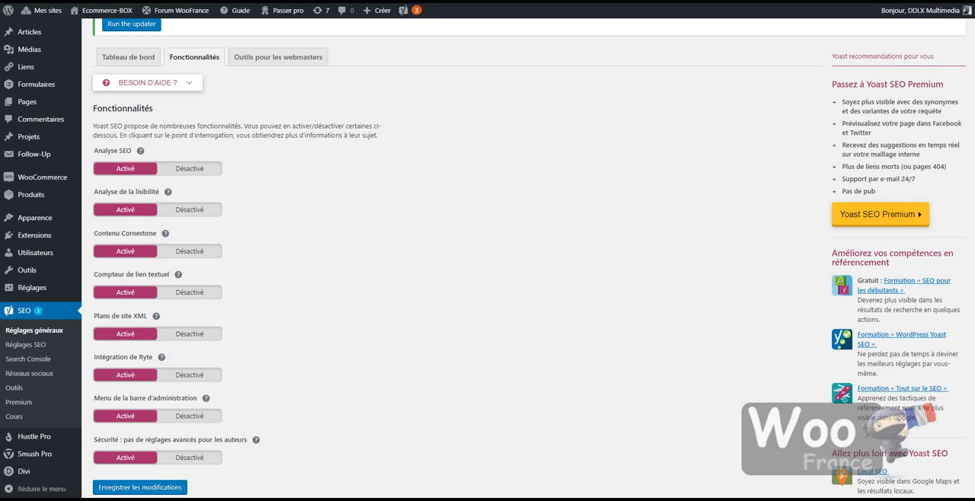
# Check the remaining Yoast feature options down to the author security setting, and open the webmaster tools settings
pyautogui.scroll(-1, 269, 392)
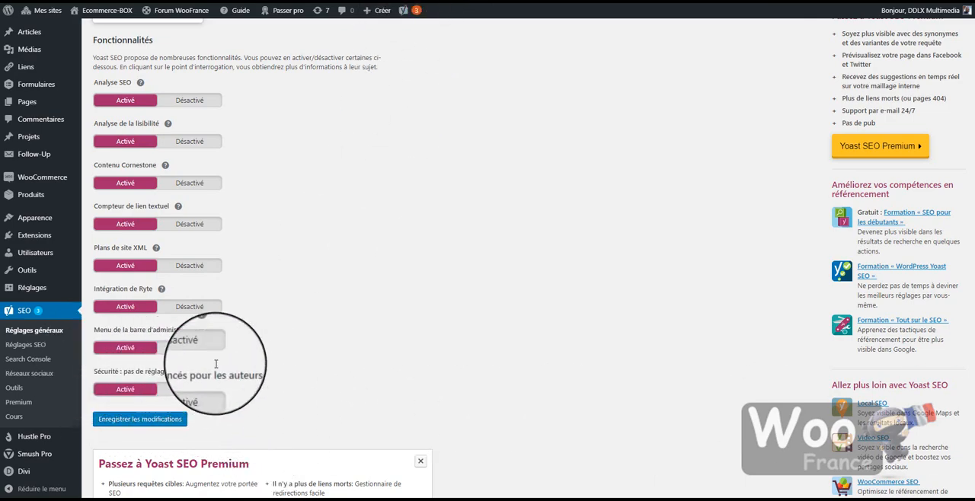
pyautogui.scroll(3, 291, 396)
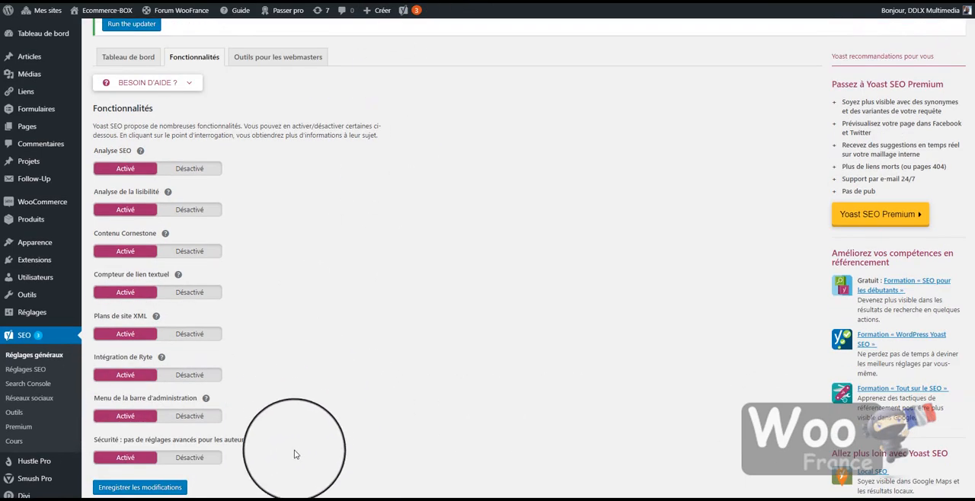
pyautogui.scroll(-1, 292, 454)
pyautogui.scroll(3, 323, 442)
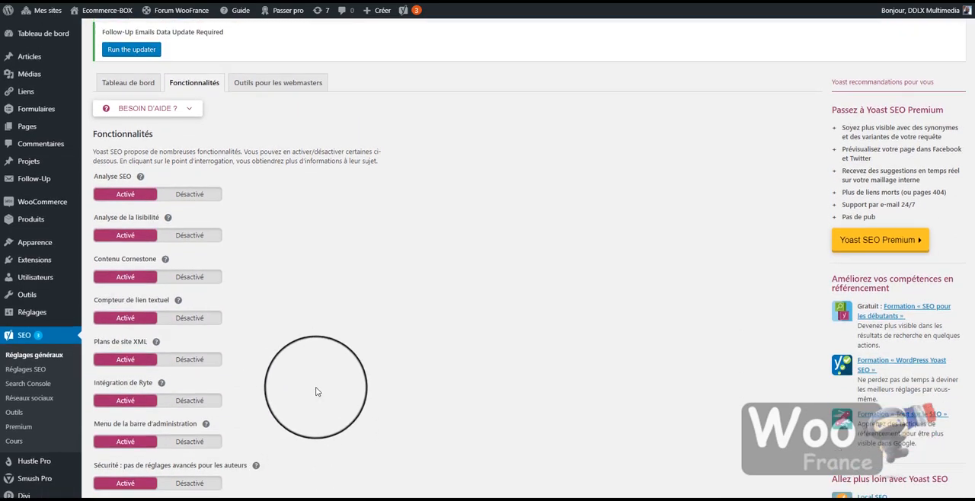
pyautogui.click(289, 196)
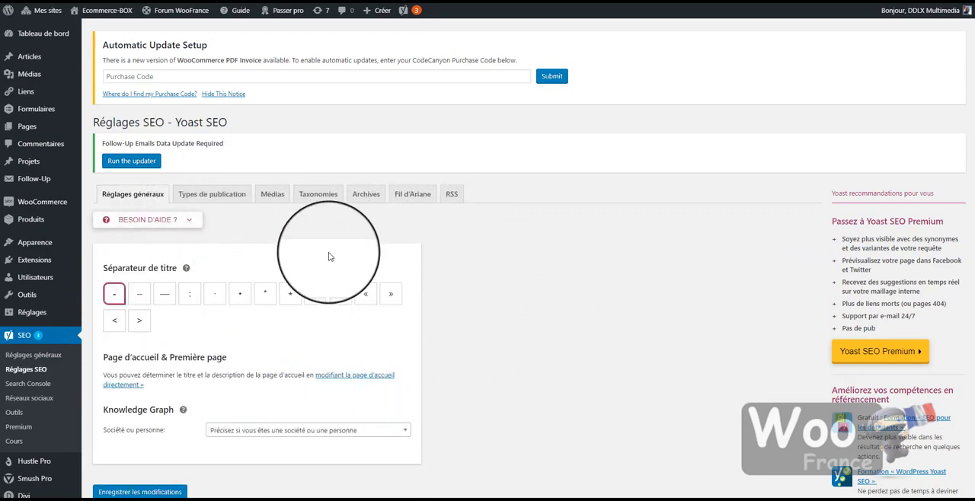
# In Réglages SEO, examine the Types de publication settings for Articles, Pages, Projets and Produits
pyautogui.click(204, 195)
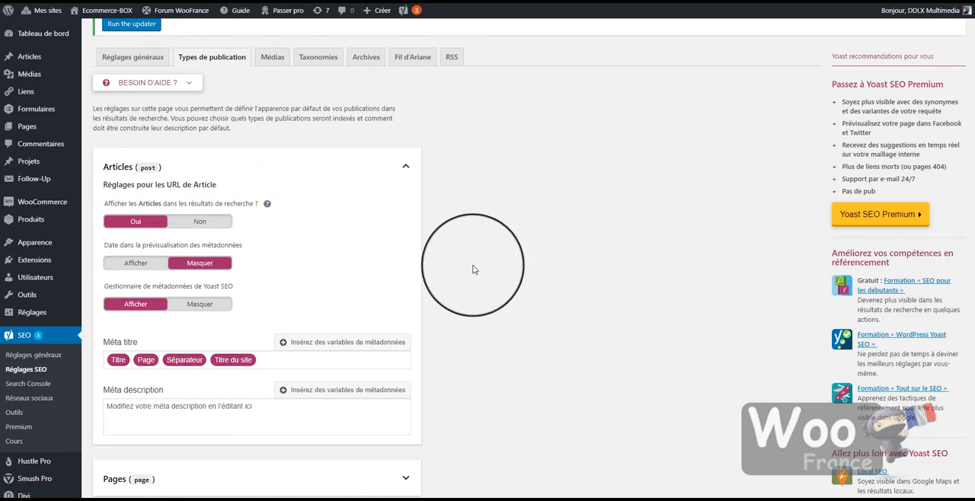
pyautogui.scroll(2, 468, 279)
pyautogui.scroll(-2, 470, 281)
pyautogui.scroll(-5, 470, 281)
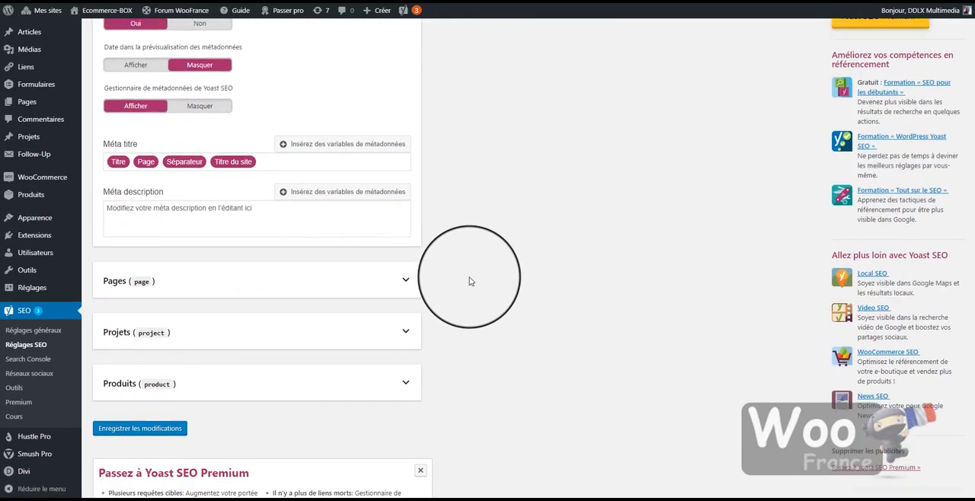
pyautogui.scroll(6, 470, 282)
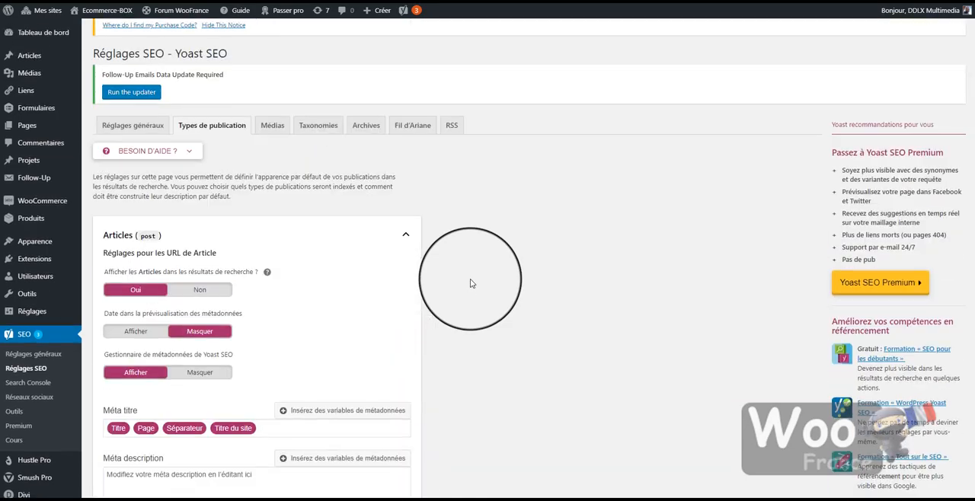
pyautogui.scroll(-3, 229, 344)
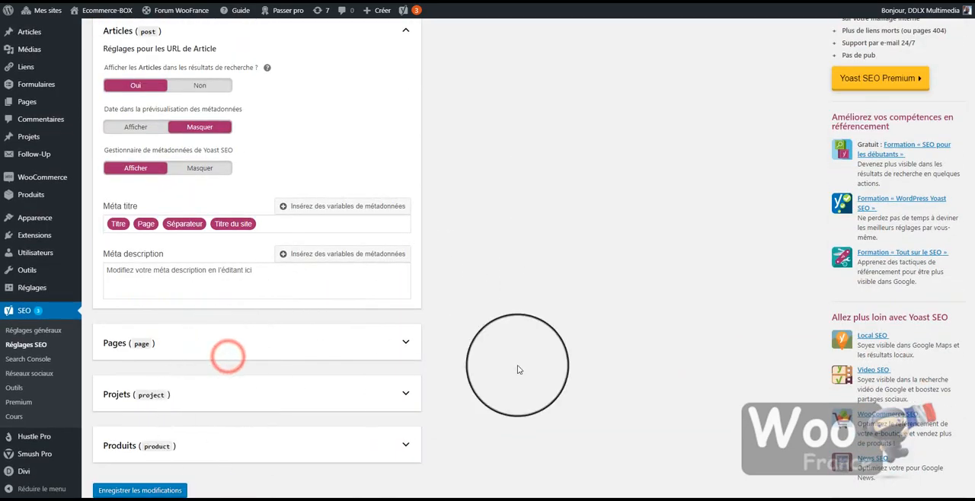
pyautogui.scroll(-3, 232, 396)
pyautogui.scroll(4, 358, 327)
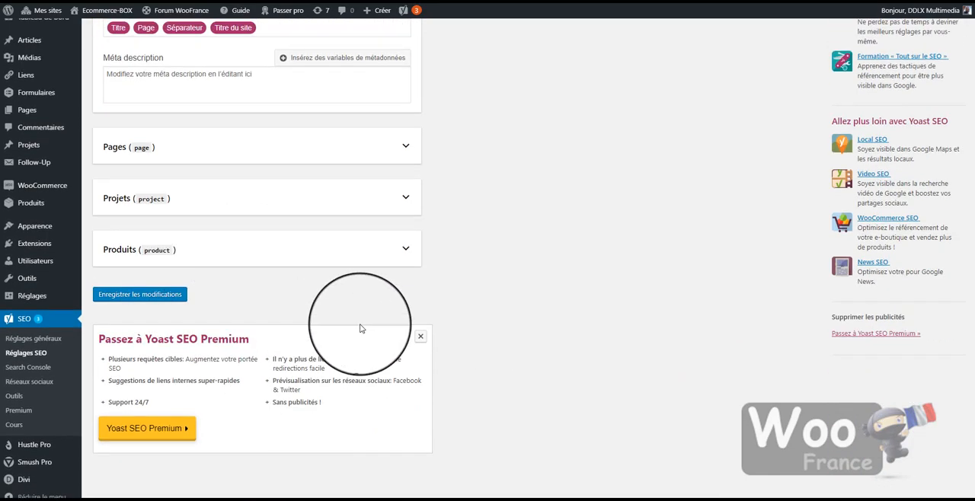
pyautogui.scroll(3, 467, 333)
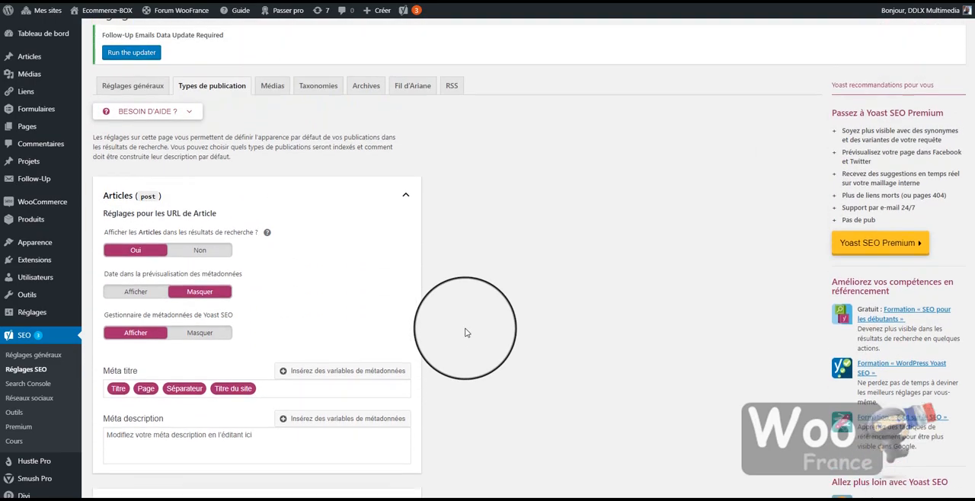
# Examine the Médias settings for redirecting attachment URLs and showing media in search results
pyautogui.click(273, 194)
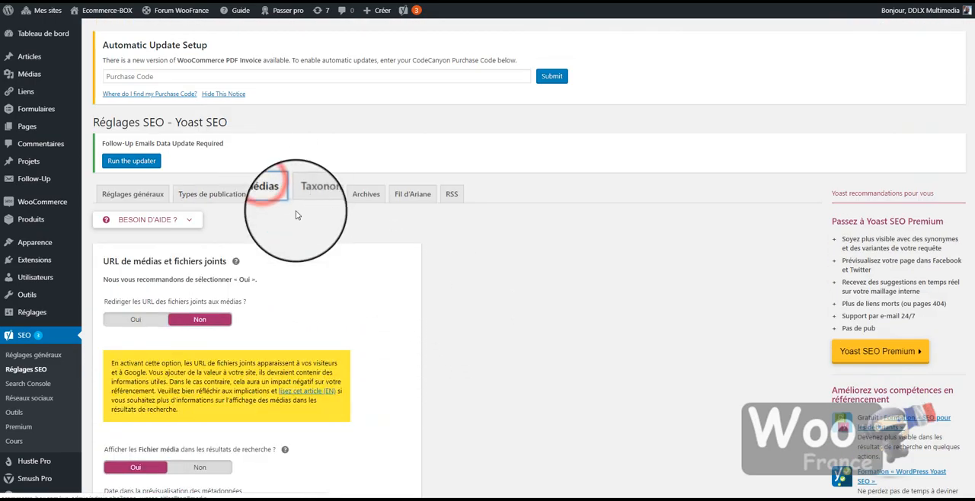
pyautogui.scroll(-1, 426, 296)
pyautogui.scroll(-2, 427, 295)
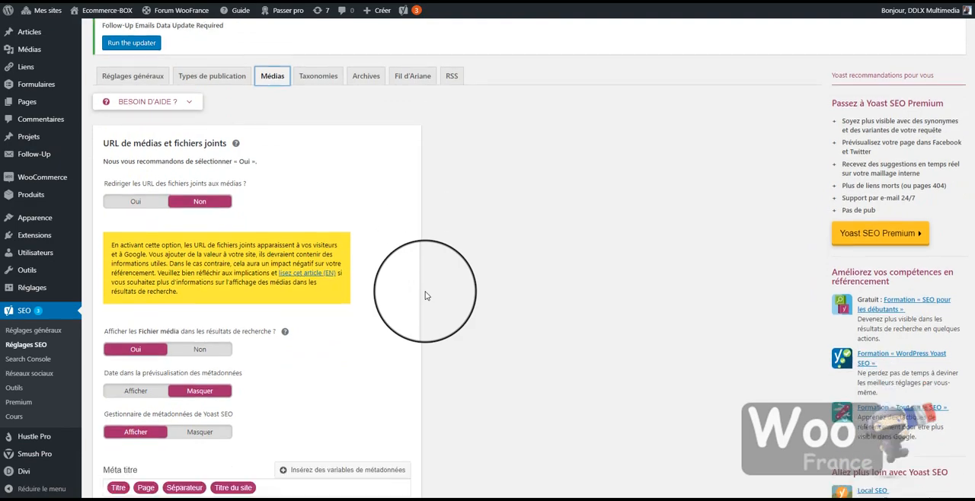
pyautogui.scroll(3, 474, 272)
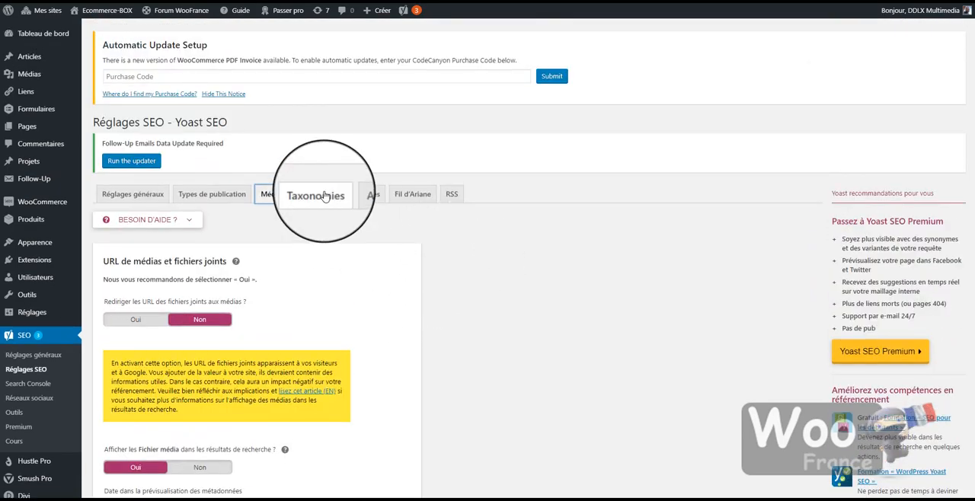
# Look through the Taxonomies, Archives, Fil d'Ariane and RSS settings of Yoast SEO
pyautogui.click(319, 195)
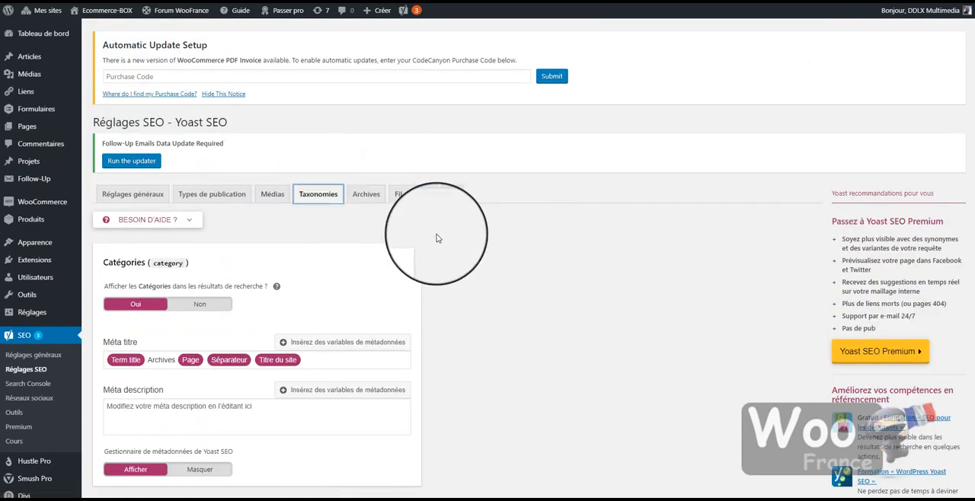
pyautogui.click(368, 195)
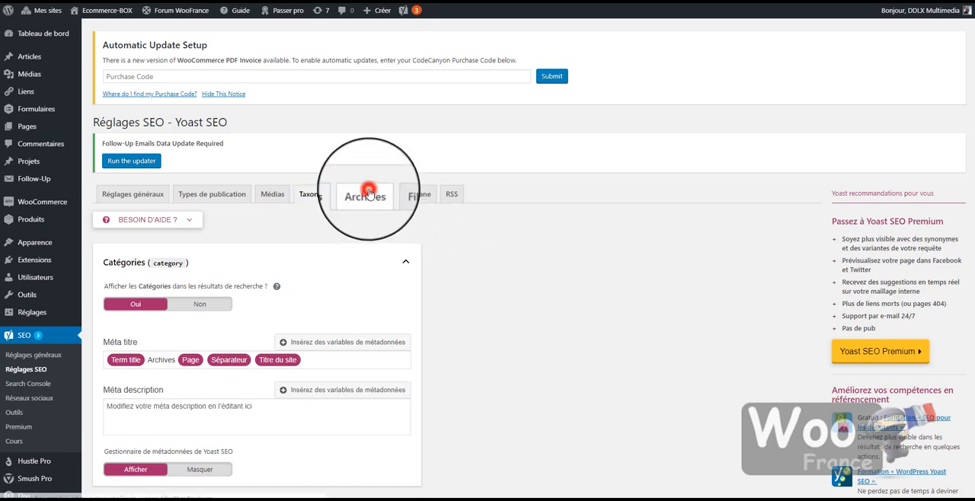
pyautogui.click(412, 195)
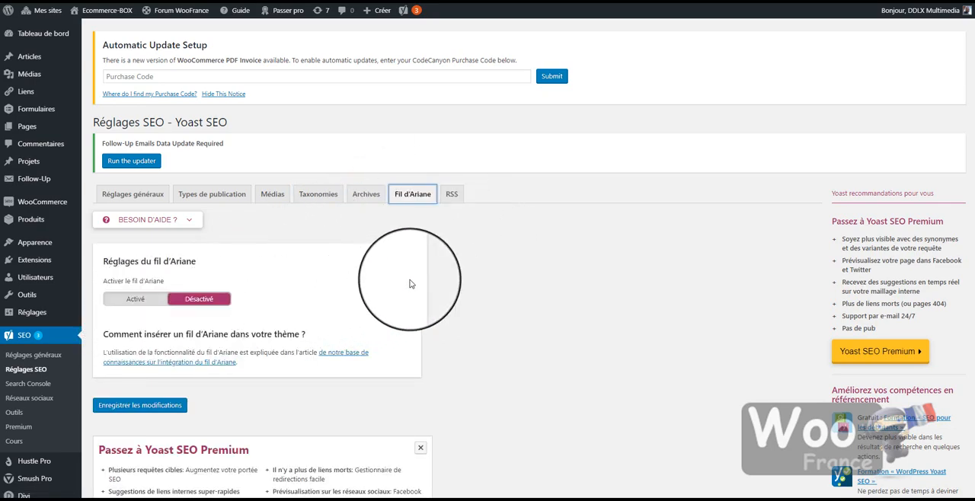
pyautogui.click(451, 195)
pyautogui.scroll(-3, 434, 287)
pyautogui.scroll(4, 440, 296)
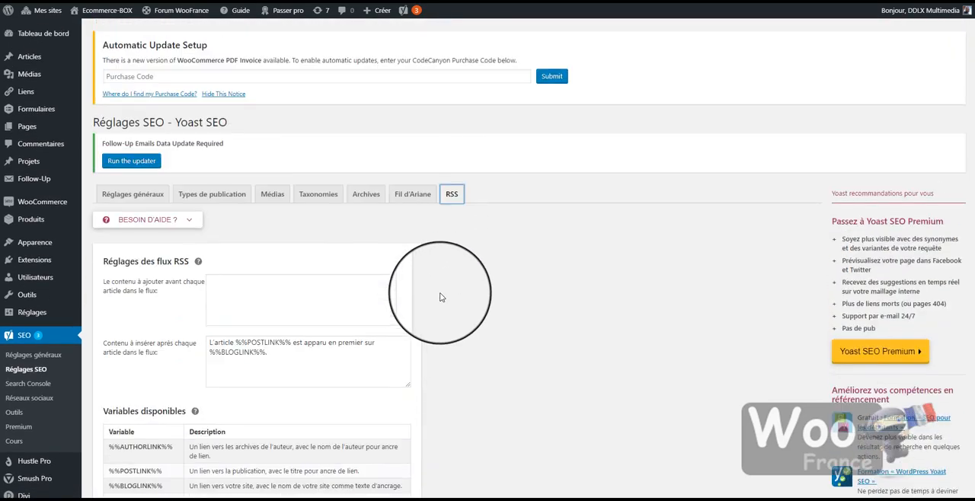
# Go back through the SEO settings sections to Types de publication and review its post type sections again
pyautogui.click(417, 195)
pyautogui.click(365, 194)
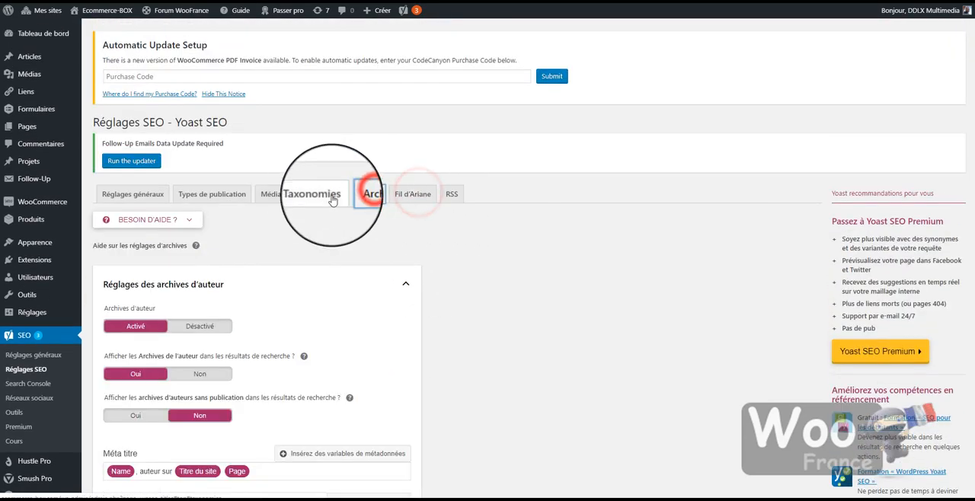
pyautogui.click(318, 195)
pyautogui.click(264, 196)
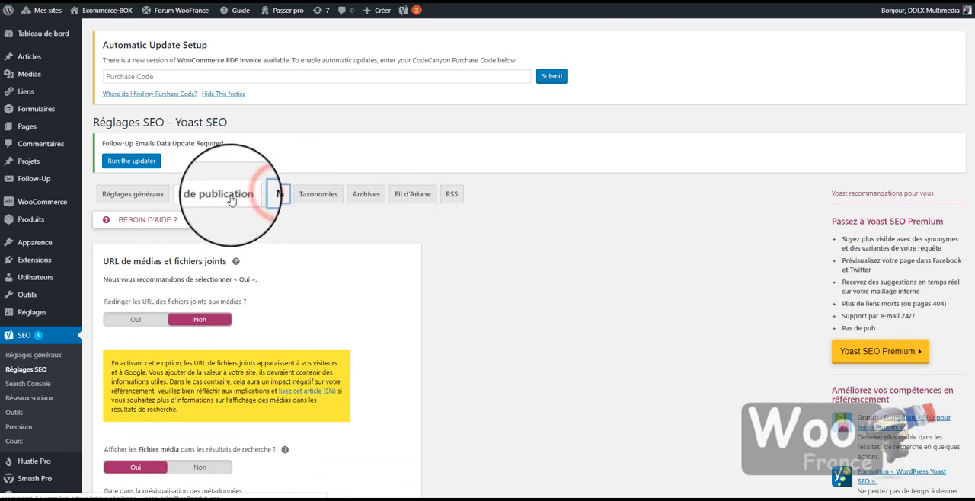
pyautogui.click(231, 199)
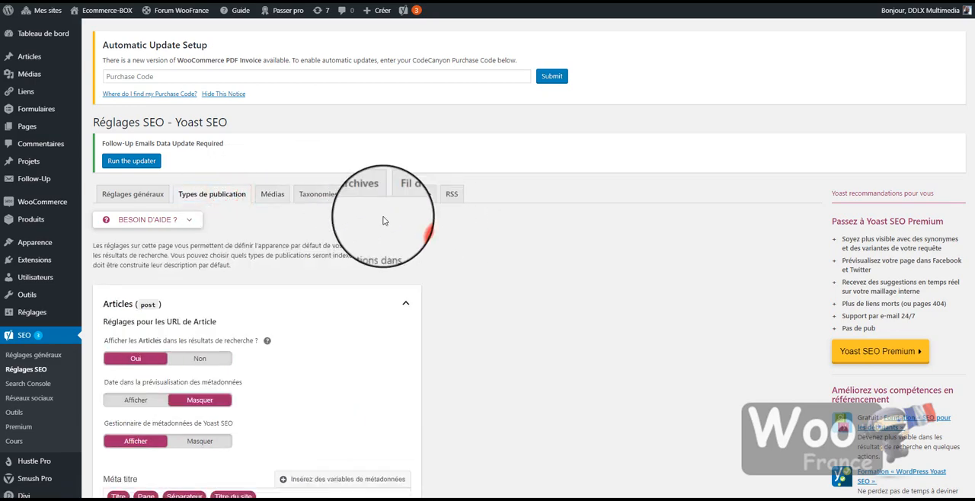
pyautogui.click(423, 231)
pyautogui.scroll(-7, 310, 297)
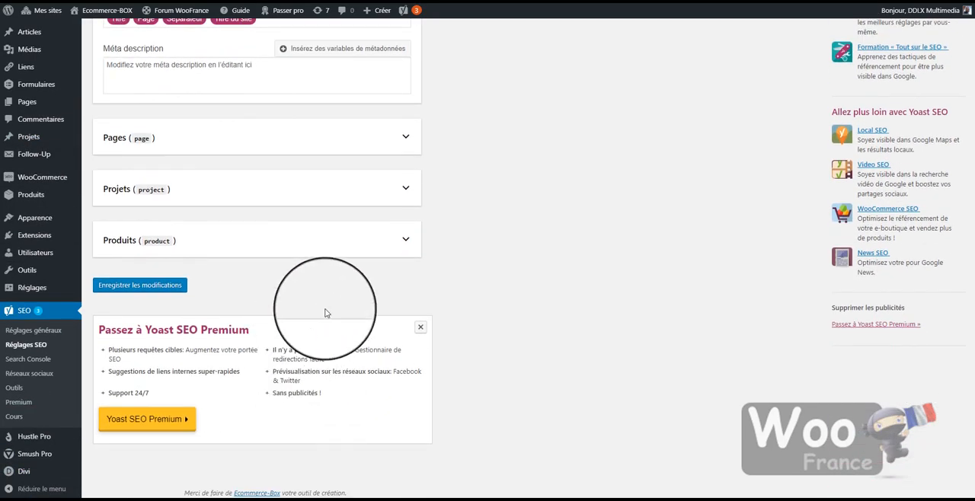
pyautogui.scroll(7, 195, 374)
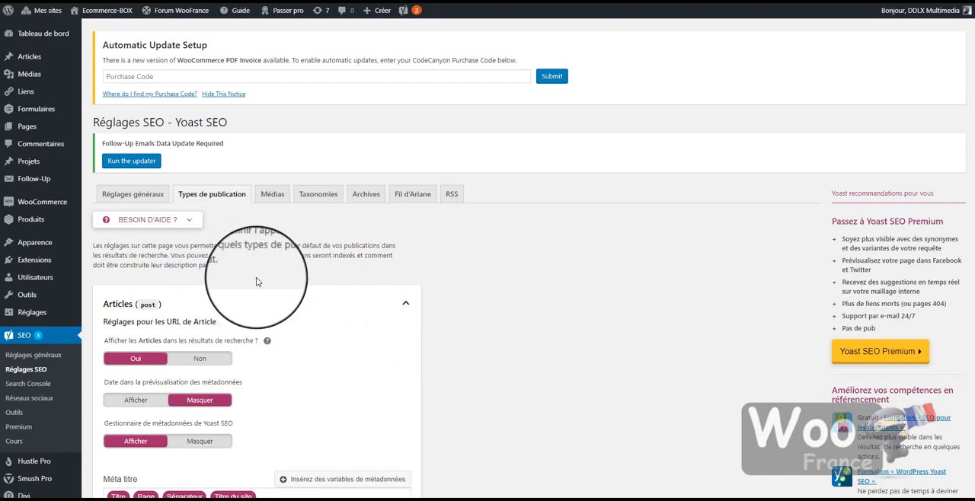
# Create a new article titled "Tritre cours" with the body text "artticle" and save it as a draft
pyautogui.moveTo(31, 56)
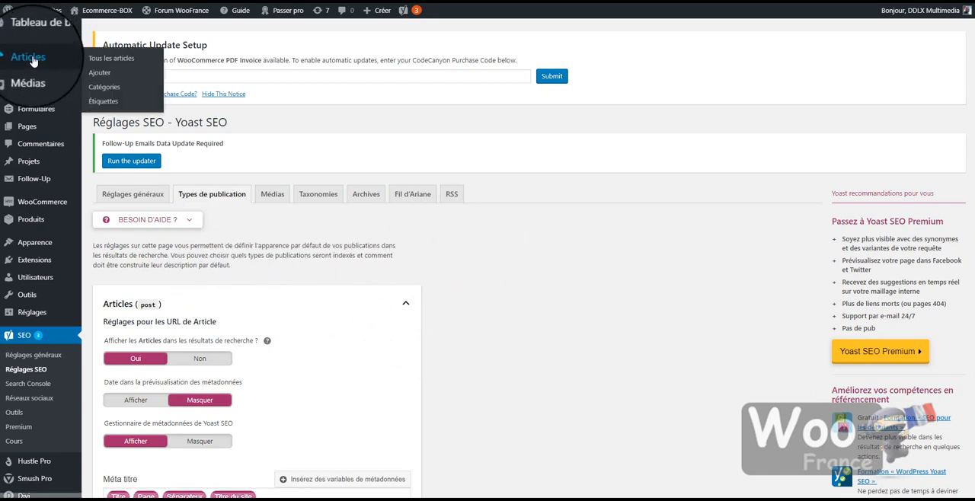
pyautogui.click(100, 74)
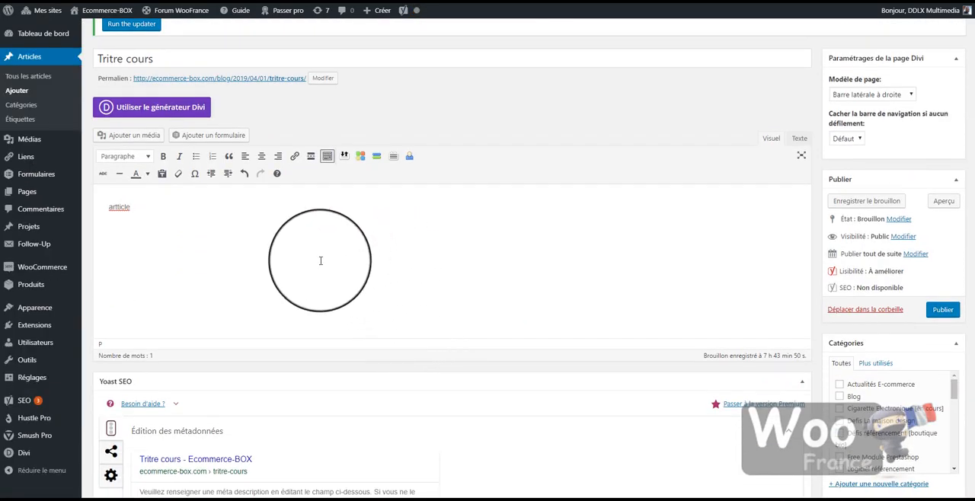
pyautogui.scroll(-1, 533, 305)
pyautogui.scroll(-2, 617, 350)
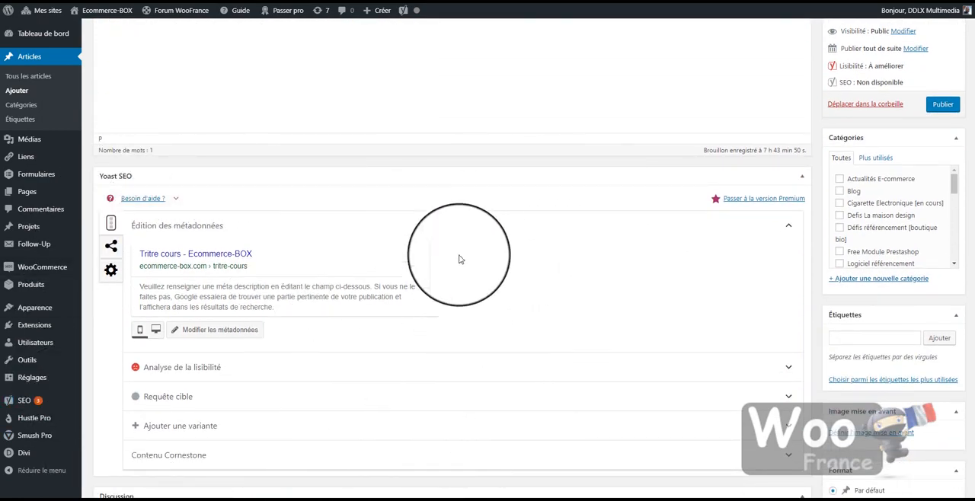
pyautogui.scroll(2, 657, 236)
pyautogui.click(887, 131)
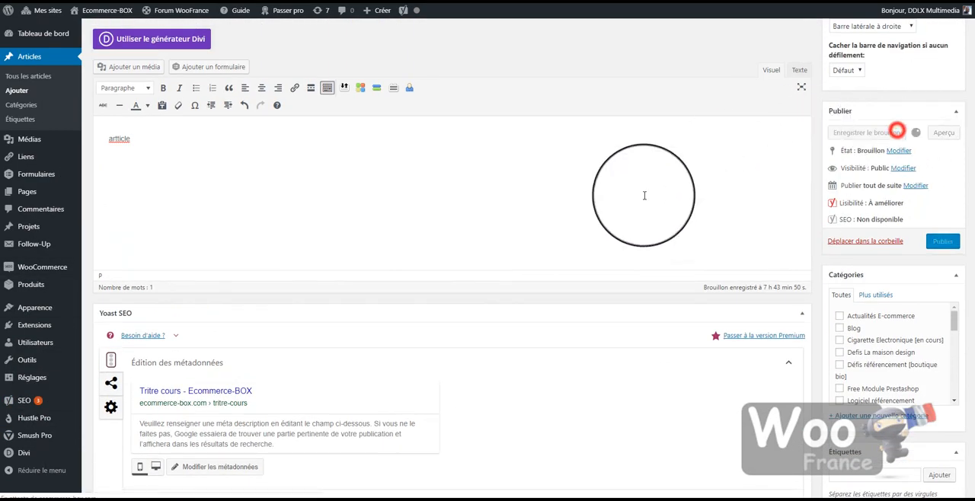
# Examine the search result preview in the Yoast SEO section of the saved article
pyautogui.scroll(-2, 402, 224)
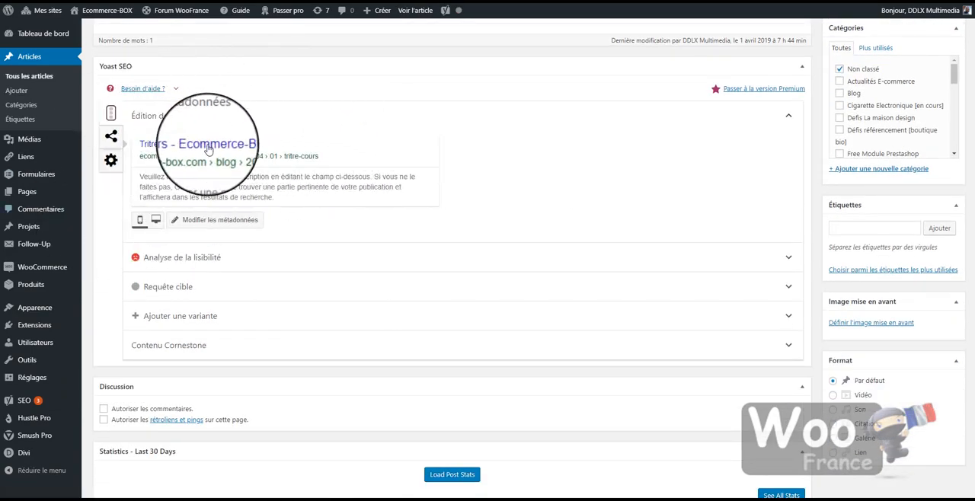
pyautogui.scroll(1, 228, 160)
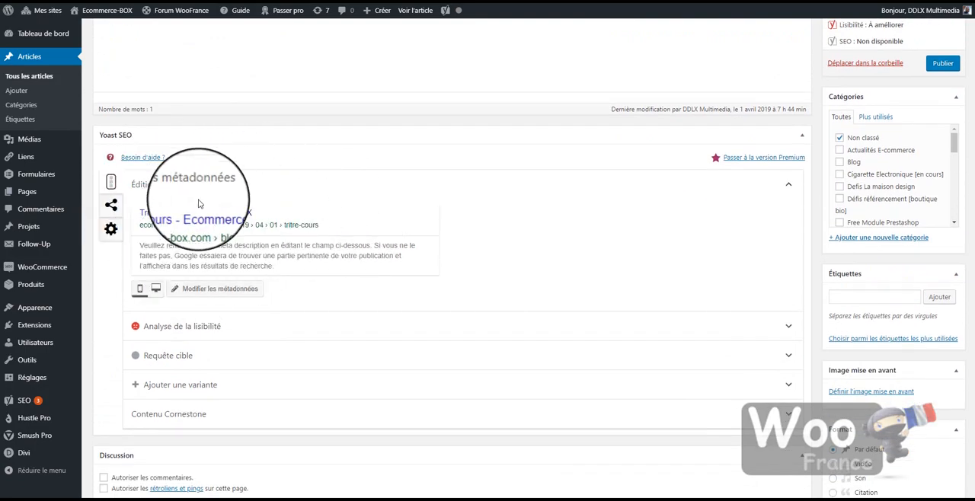
# Open the article's metadata editor and set the meta description to "Description"
pyautogui.click(228, 291)
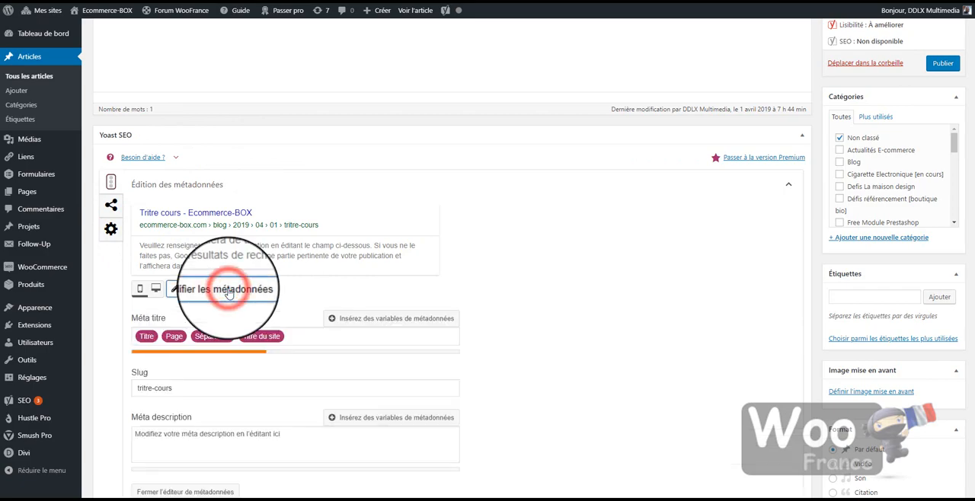
pyautogui.scroll(-1, 320, 307)
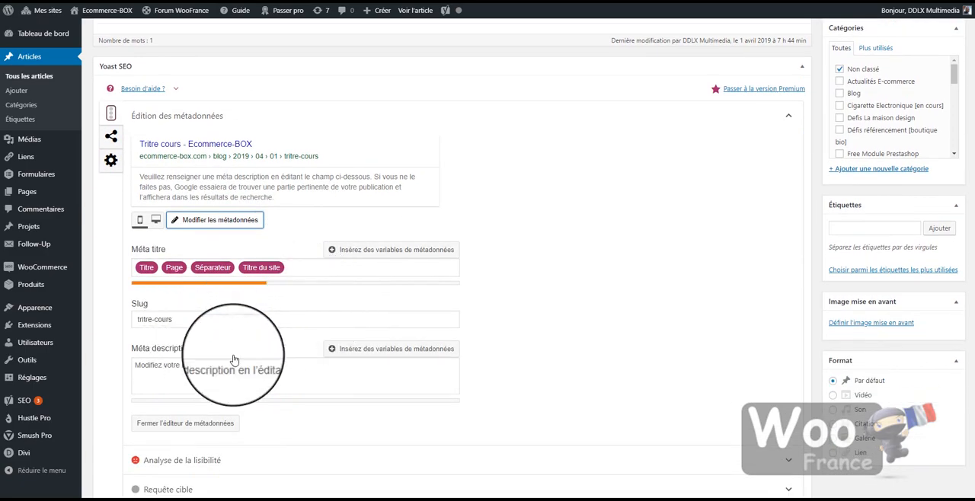
pyautogui.click(314, 368)
pyautogui.write('Description')
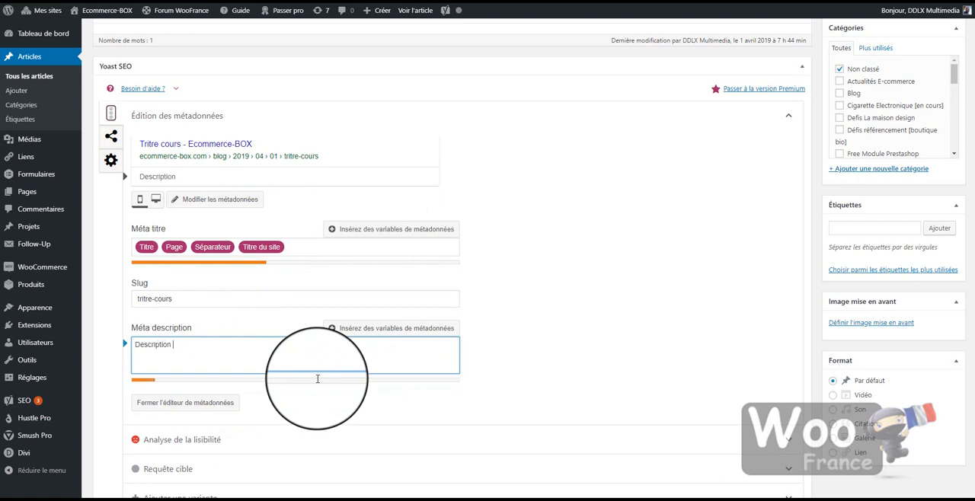
pyautogui.click(183, 178)
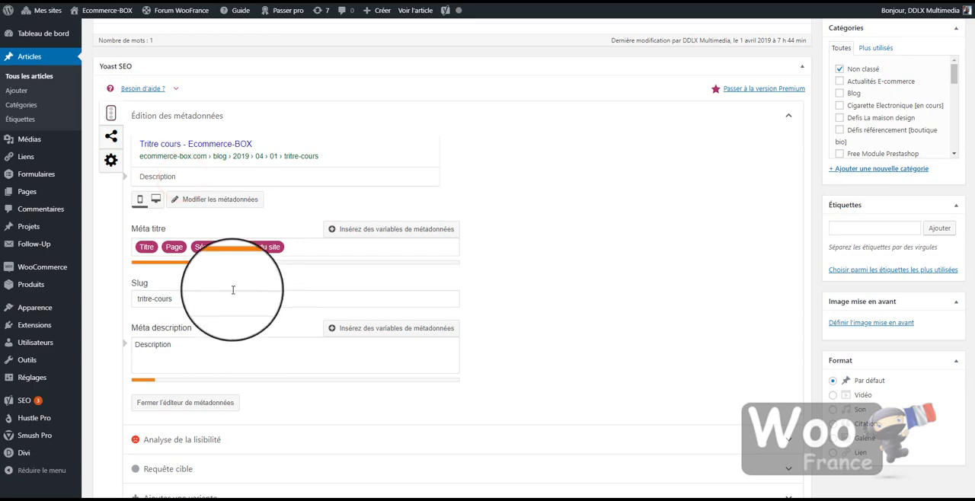
# Review the meta title, slug and meta description fields together with the search result preview
pyautogui.scroll(-1, 586, 320)
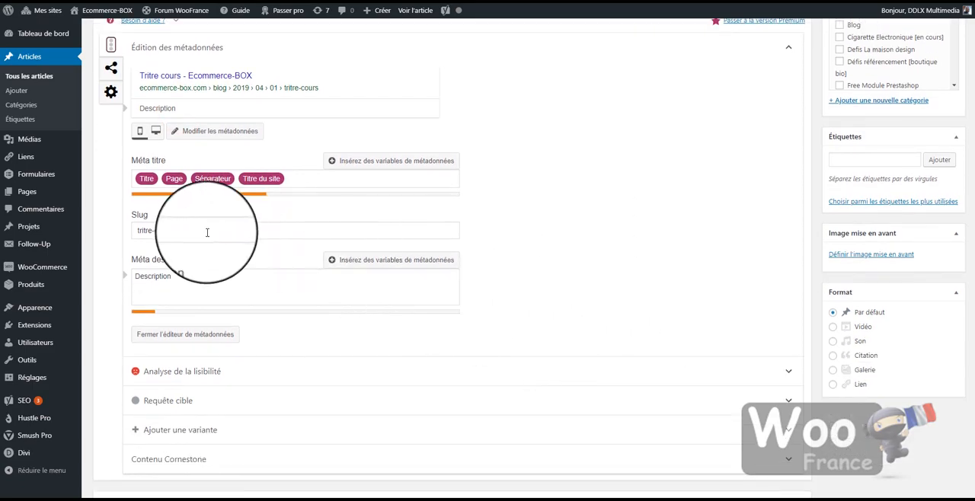
pyautogui.moveTo(196, 237); pyautogui.dragTo(55, 229)
pyautogui.moveTo(217, 284); pyautogui.dragTo(118, 284)
pyautogui.click(206, 284)
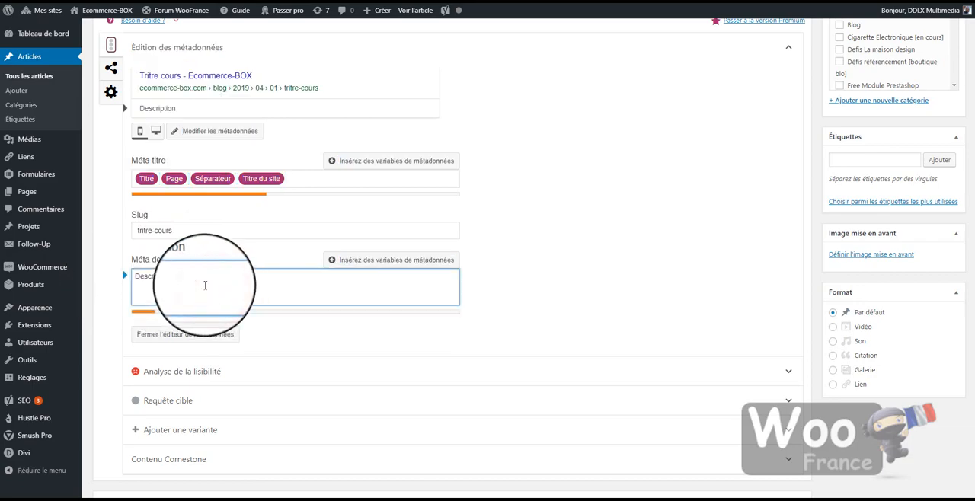
pyautogui.scroll(2, 625, 353)
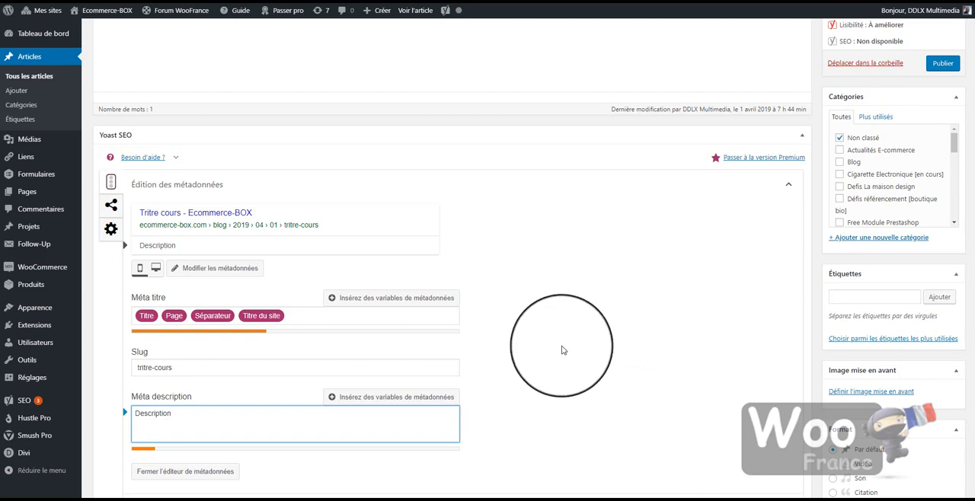
pyautogui.scroll(-1, 562, 350)
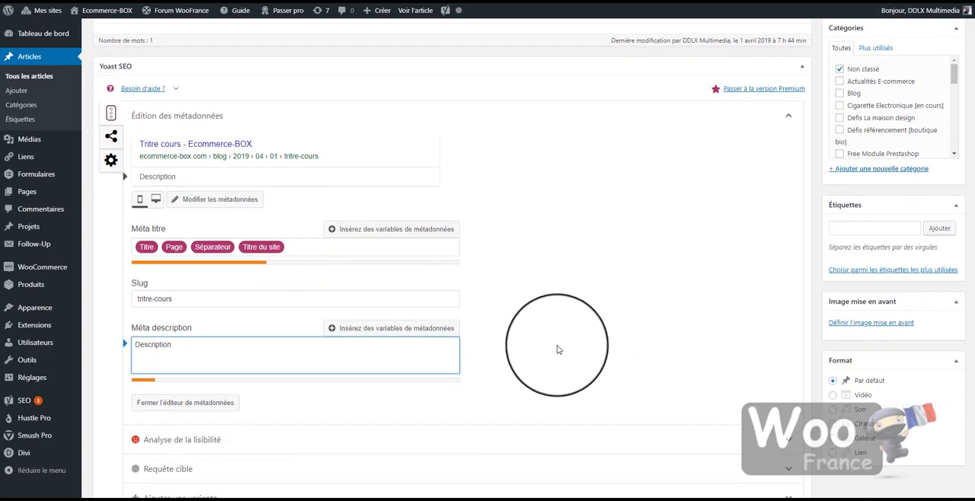
pyautogui.scroll(2, 420, 283)
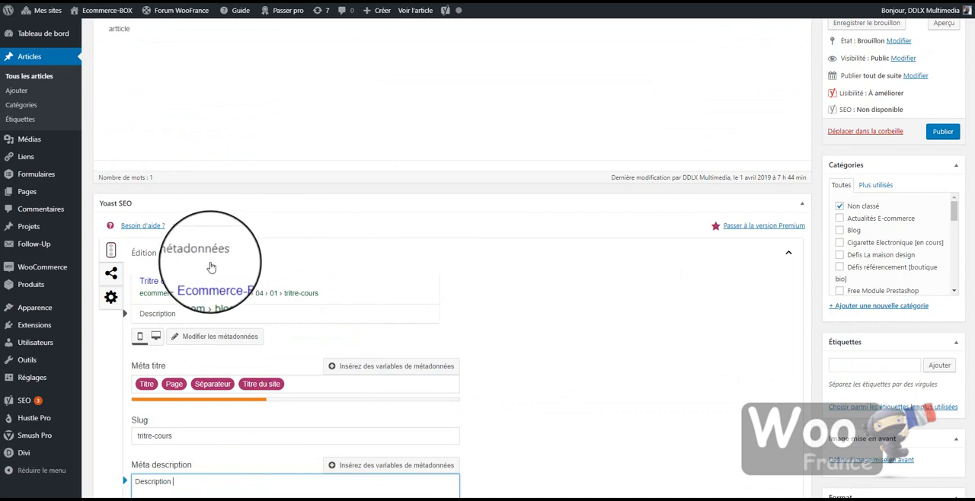
# Collapse the metadata editing section and review the readability analysis results (Analyse de la lisibilité)
pyautogui.click(798, 253)
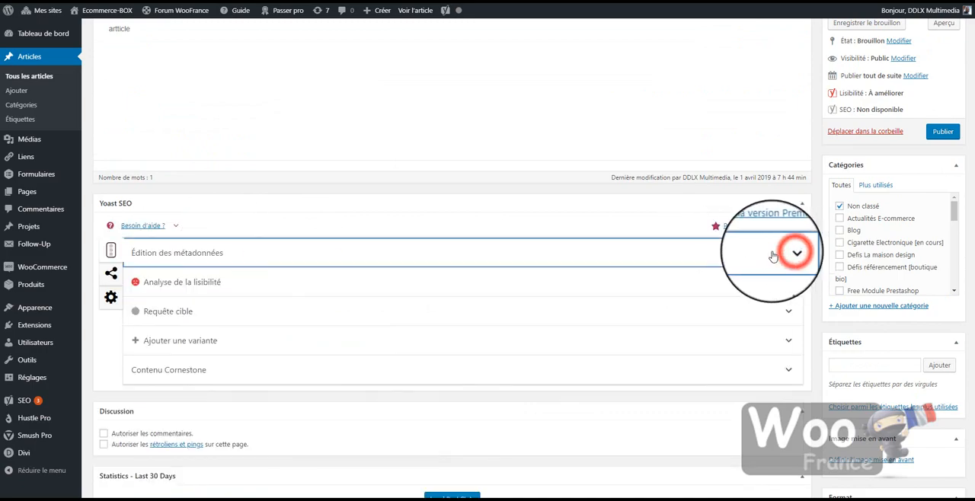
pyautogui.click(309, 283)
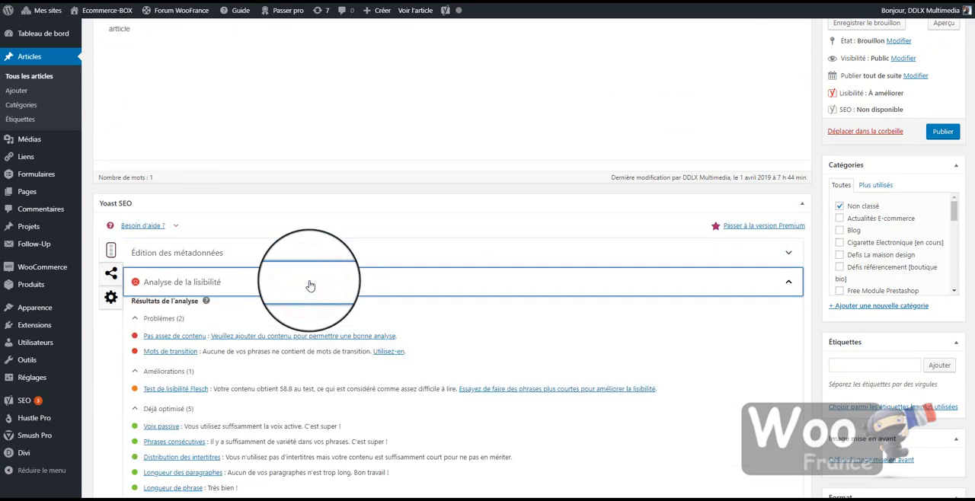
pyautogui.scroll(-3, 304, 335)
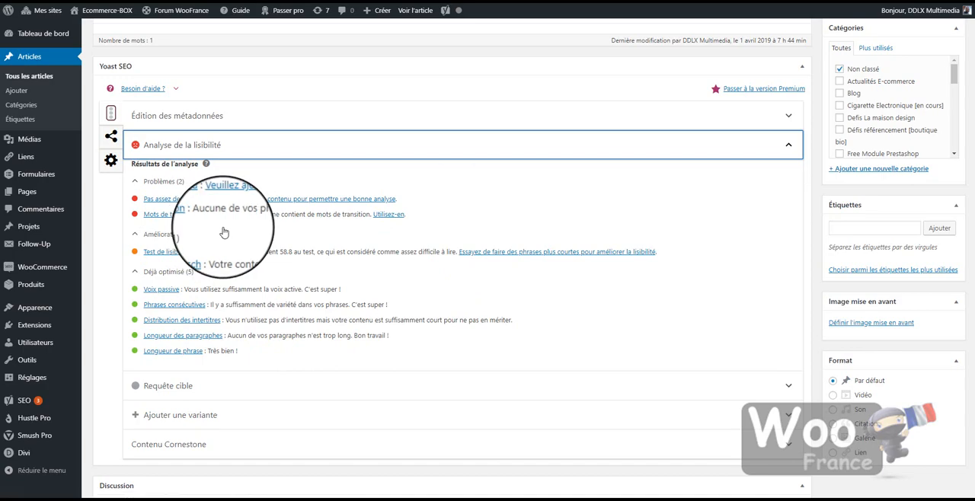
# Expand the Requête cible section and set the target query to "Article"
pyautogui.click(276, 379)
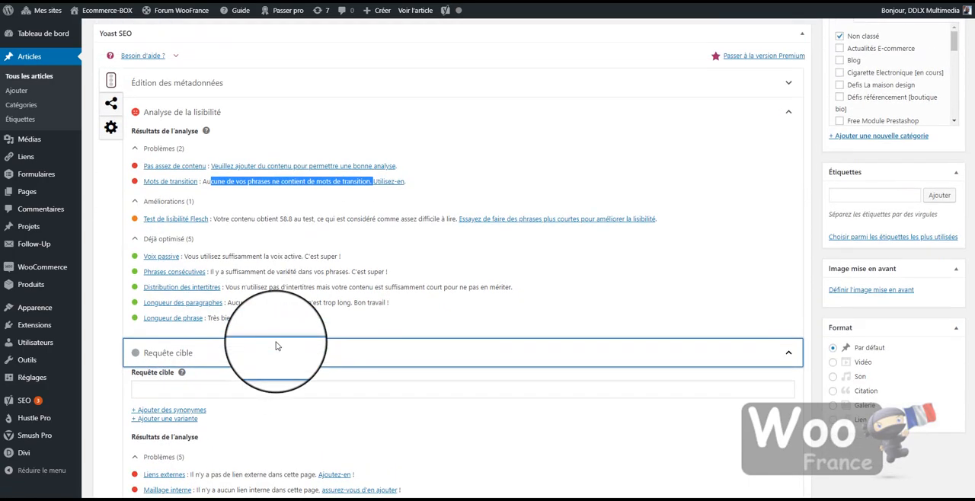
pyautogui.scroll(-3, 277, 346)
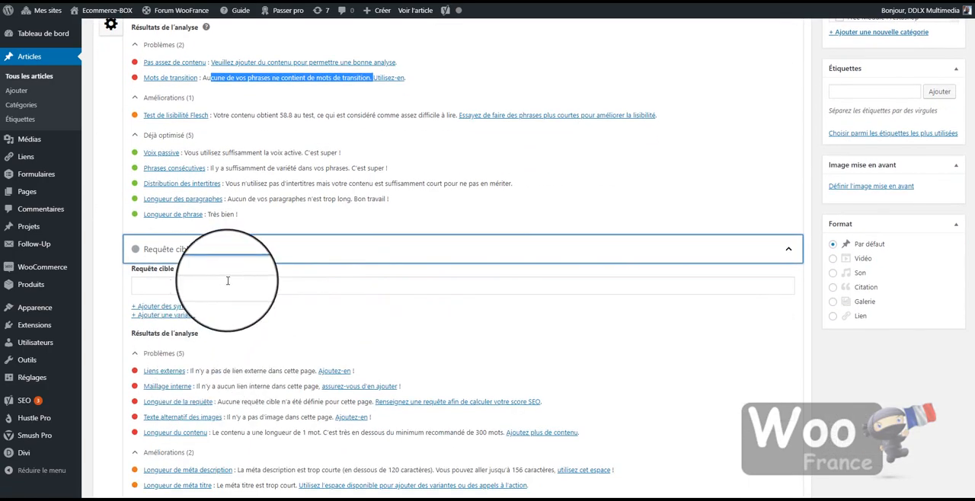
pyautogui.click(228, 283)
pyautogui.write('Ar')
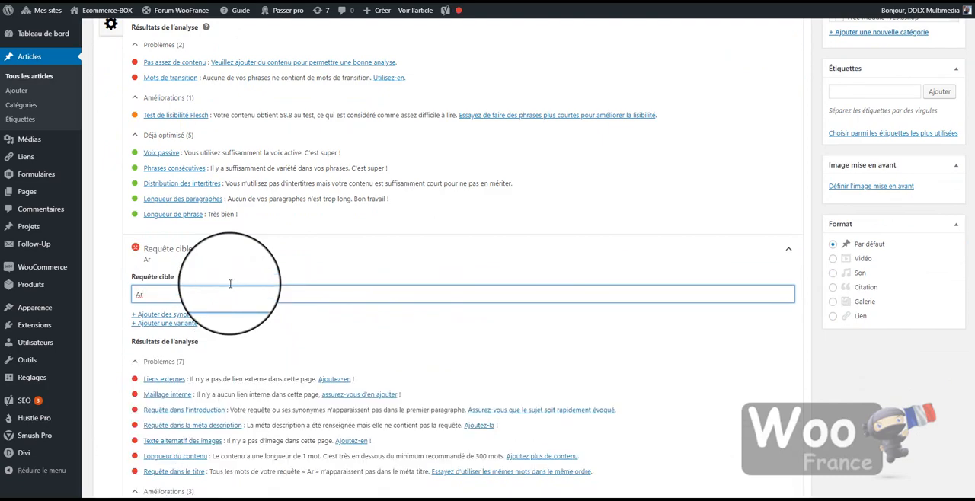
pyautogui.write('ticle')
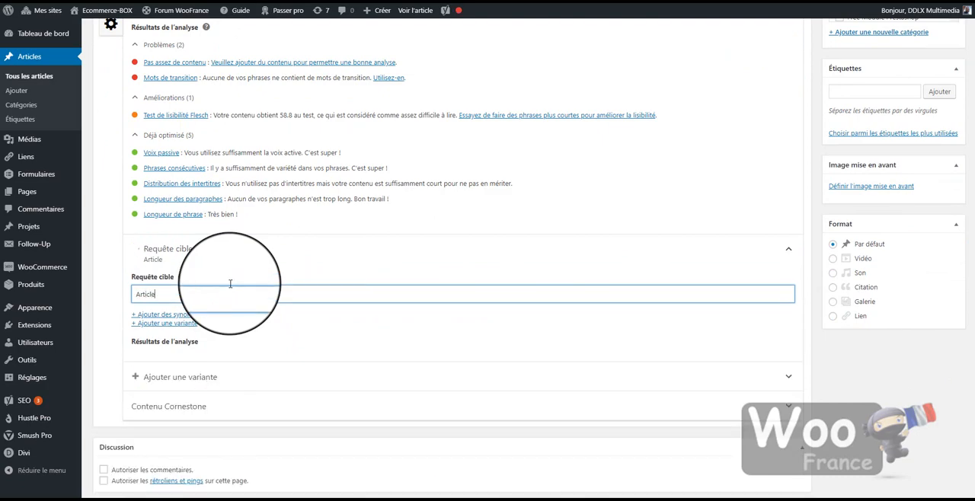
pyautogui.click(270, 329)
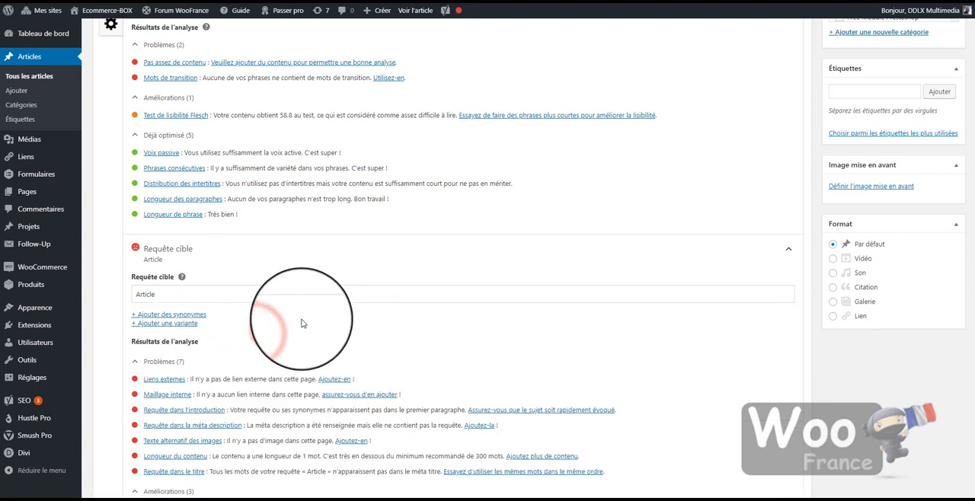
# Examine the problems, improvements and already optimised points in the target query and readability analyses
pyautogui.scroll(1, 292, 305)
pyautogui.scroll(-2, 289, 296)
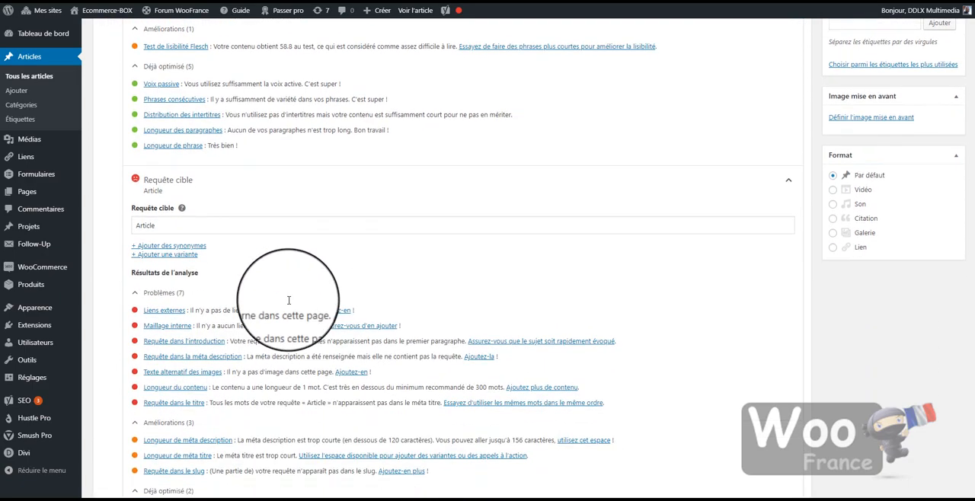
pyautogui.scroll(-1, 184, 298)
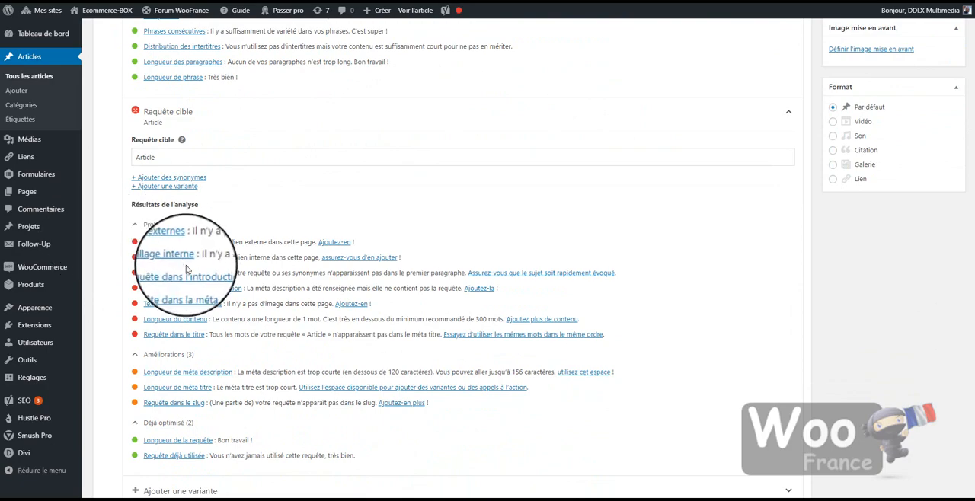
pyautogui.scroll(3, 186, 270)
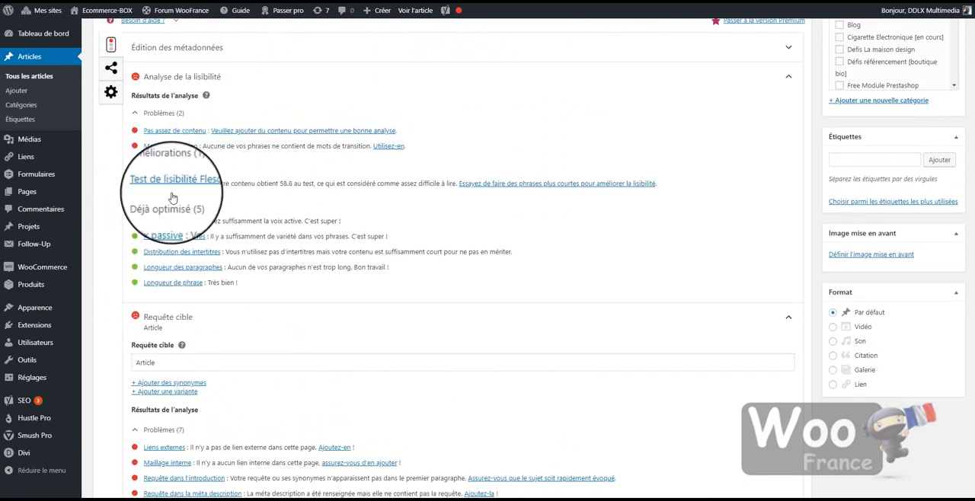
pyautogui.scroll(-3, 153, 274)
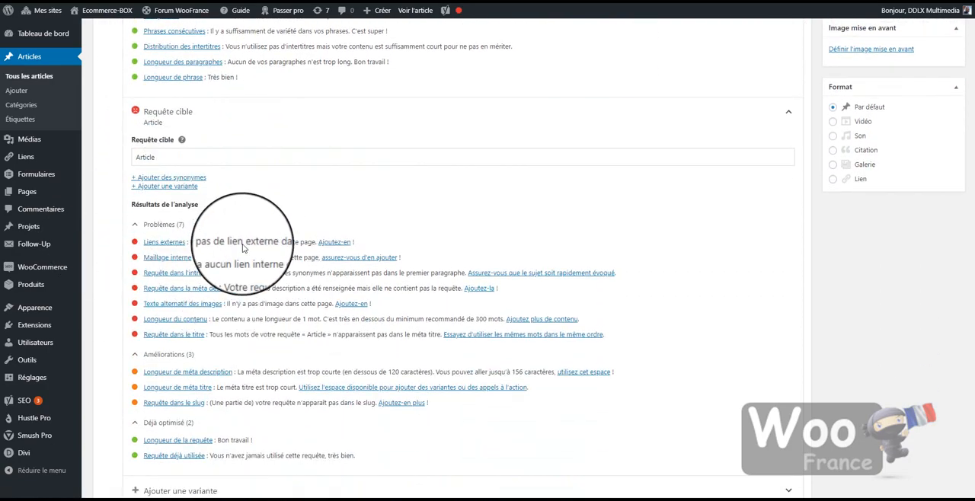
pyautogui.scroll(-1, 303, 352)
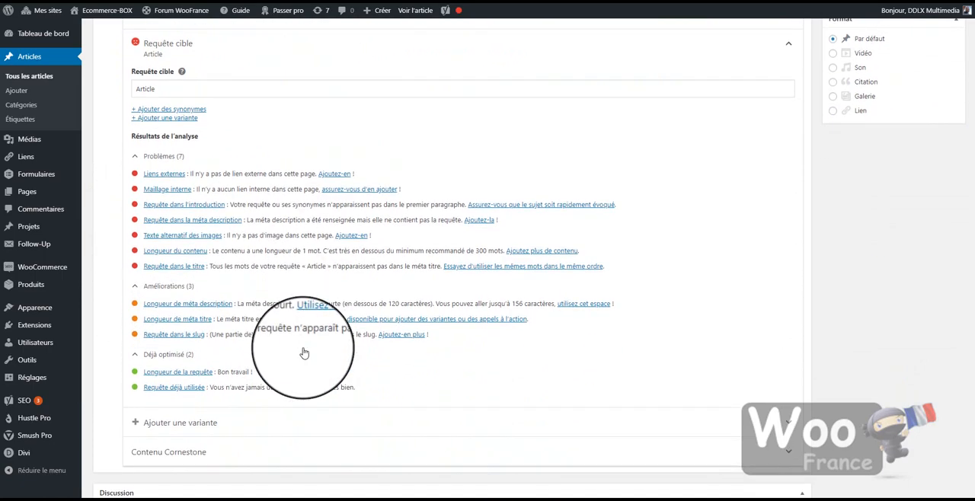
pyautogui.scroll(-2, 303, 352)
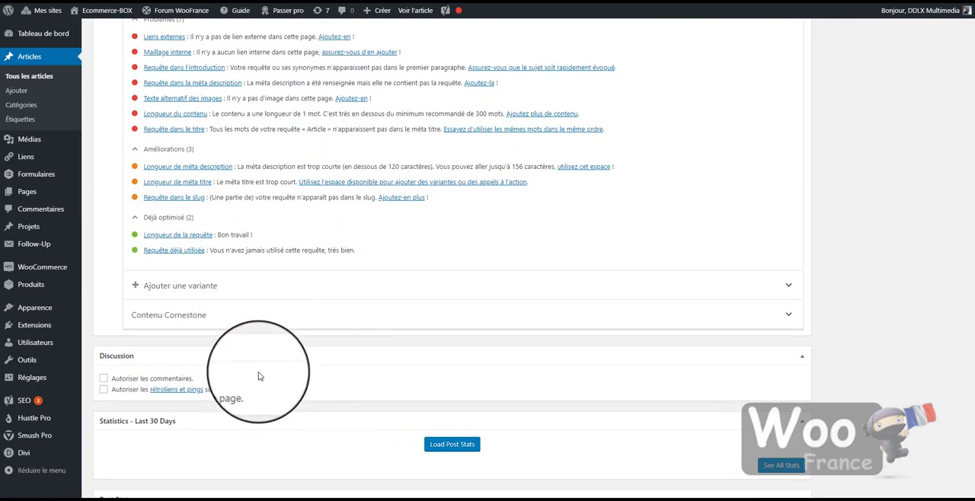
pyautogui.scroll(6, 259, 376)
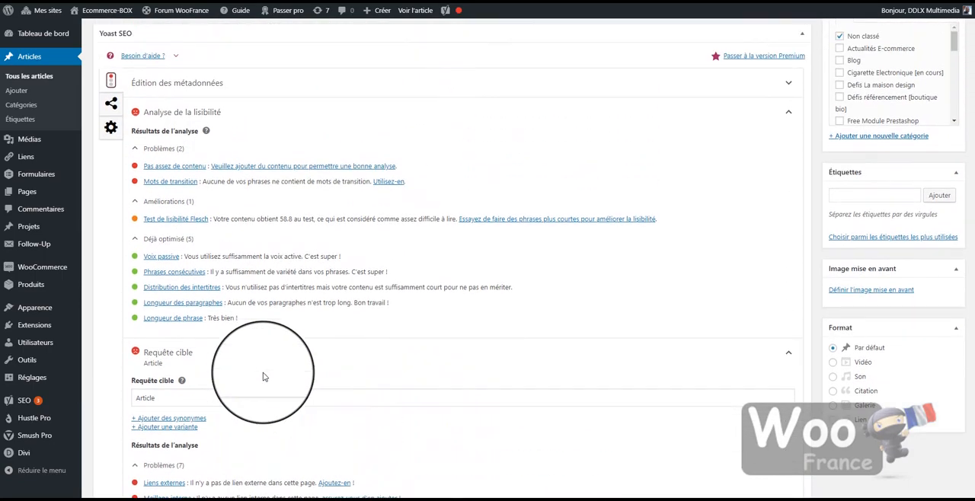
pyautogui.scroll(2, 263, 376)
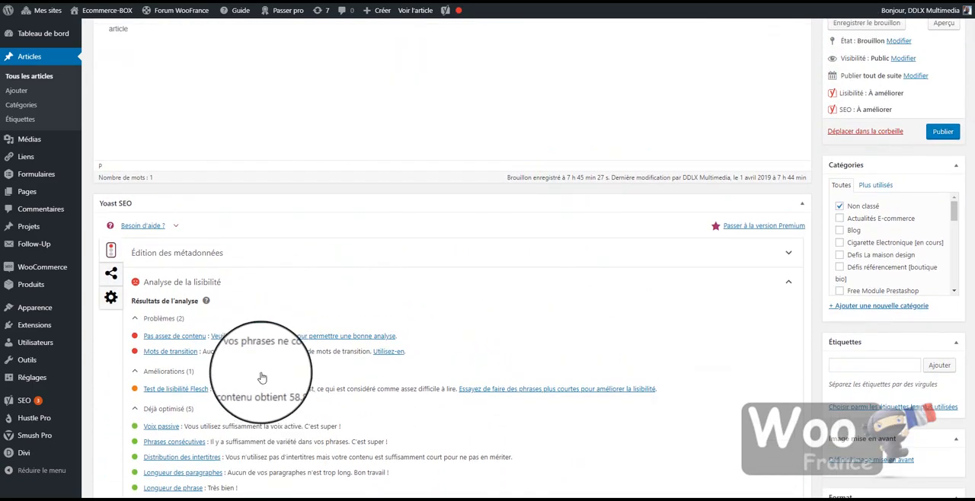
pyautogui.scroll(-5, 216, 352)
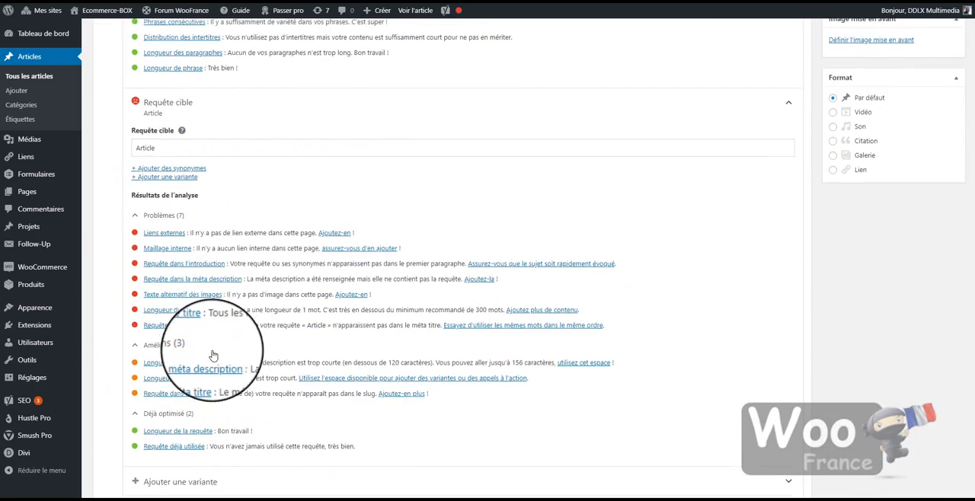
pyautogui.scroll(-4, 213, 356)
# Open the article's social sharing settings and review the Facebook title, description and image fields
pyautogui.scroll(1, 230, 363)
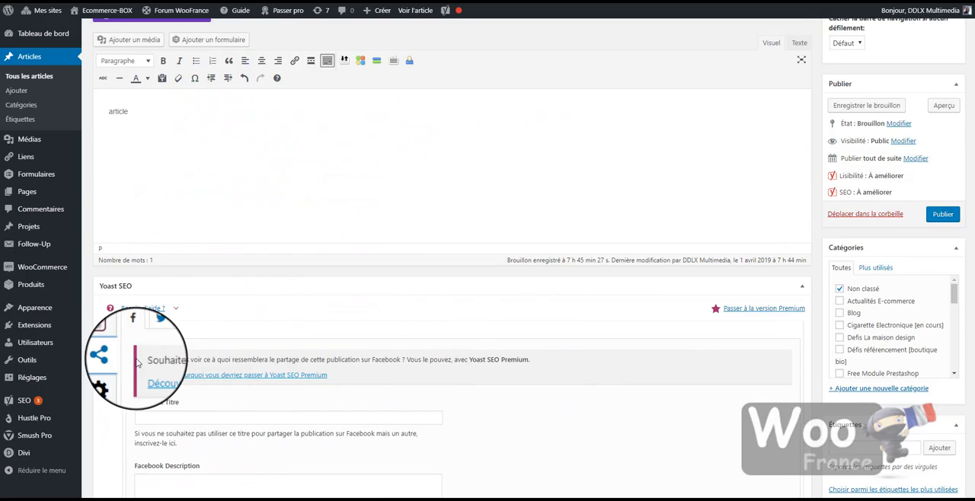
pyautogui.click(116, 340)
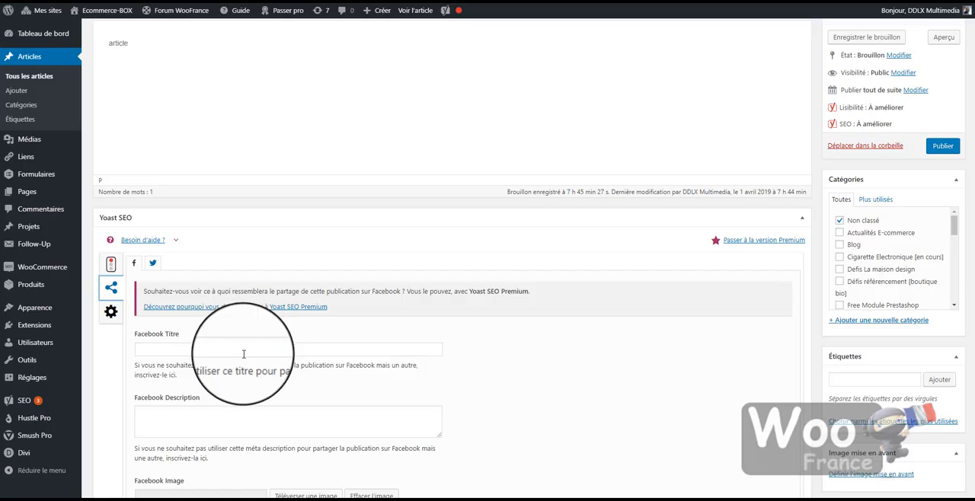
pyautogui.scroll(-1, 241, 359)
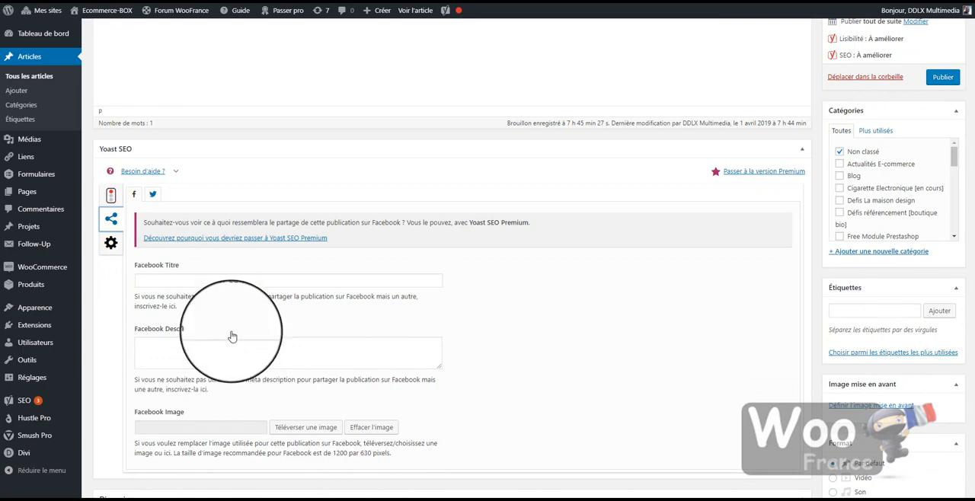
pyautogui.scroll(-1, 235, 305)
pyautogui.click(240, 211)
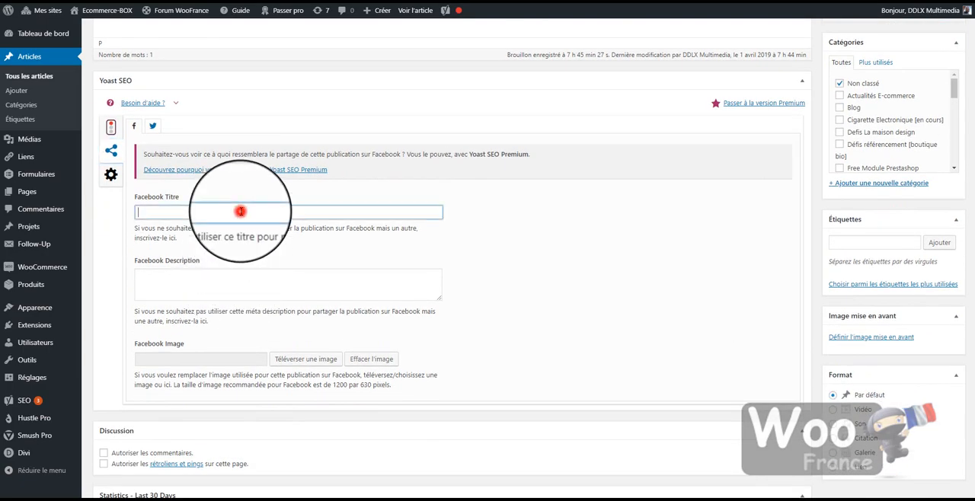
pyautogui.click(214, 279)
pyautogui.click(201, 363)
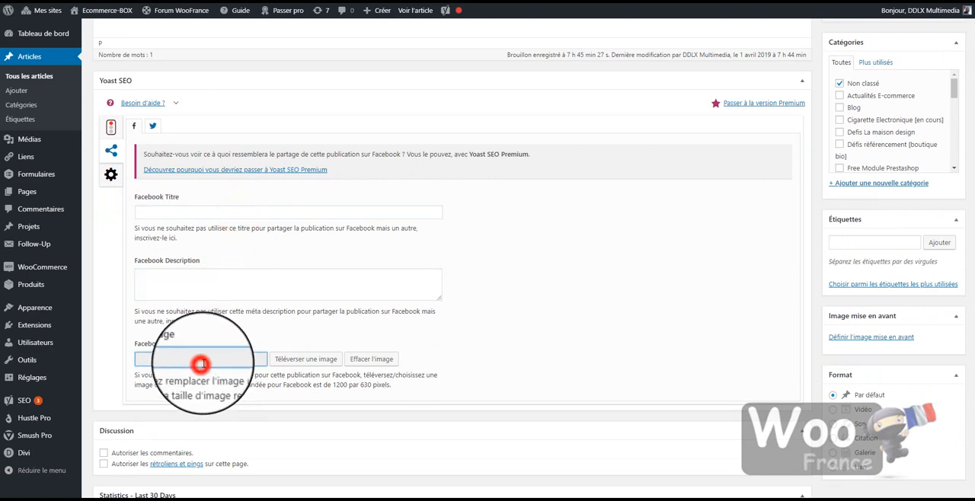
pyautogui.click(495, 360)
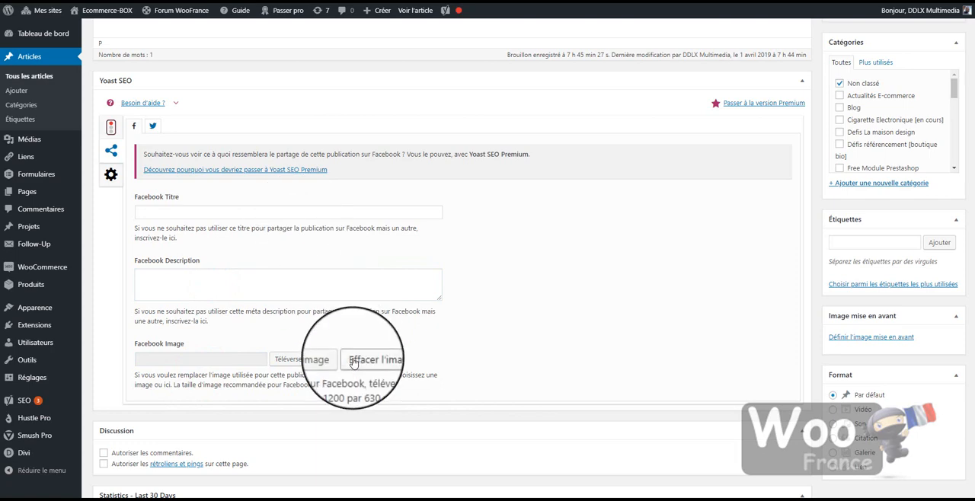
# Compare the Twitter sharing fields with the Facebook ones, ending on the Twitter title, description and image
pyautogui.click(152, 126)
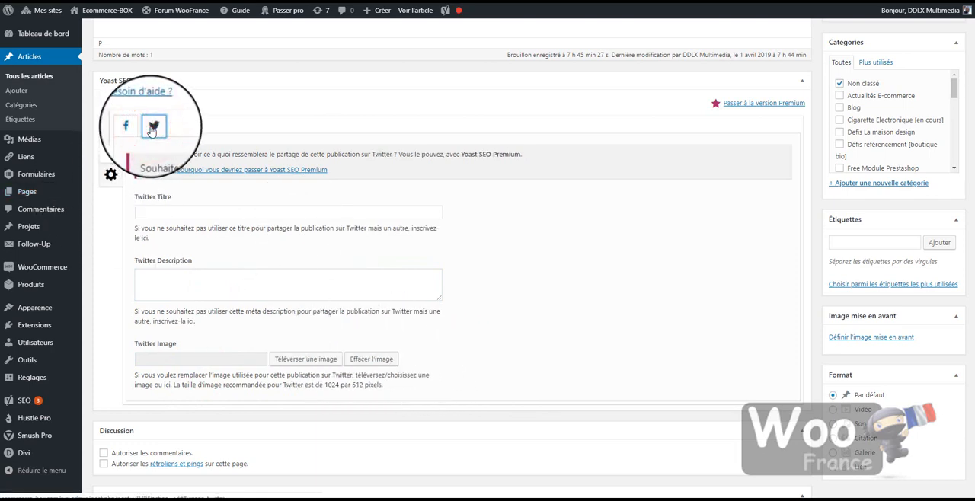
pyautogui.click(134, 126)
pyautogui.click(153, 126)
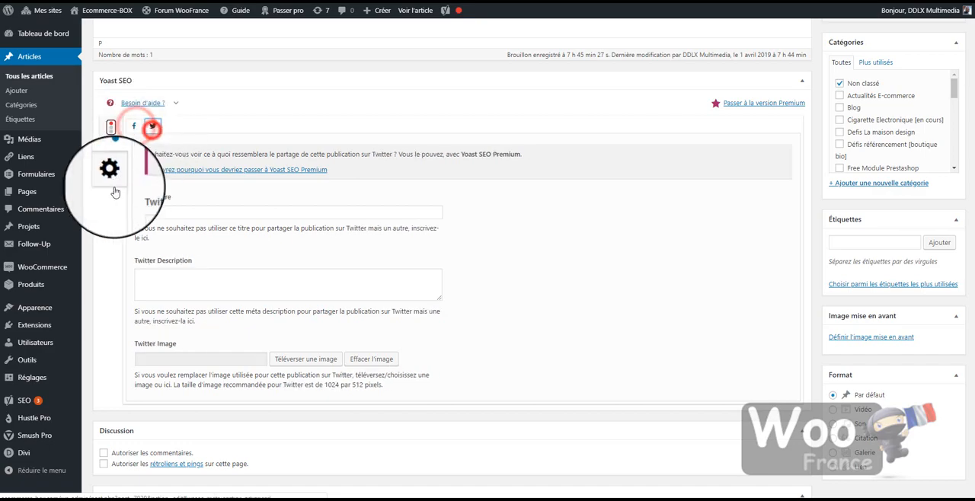
# Set the article's advanced Yoast SEO option for appearing in search engine results to Non, and publish the article
pyautogui.click(111, 178)
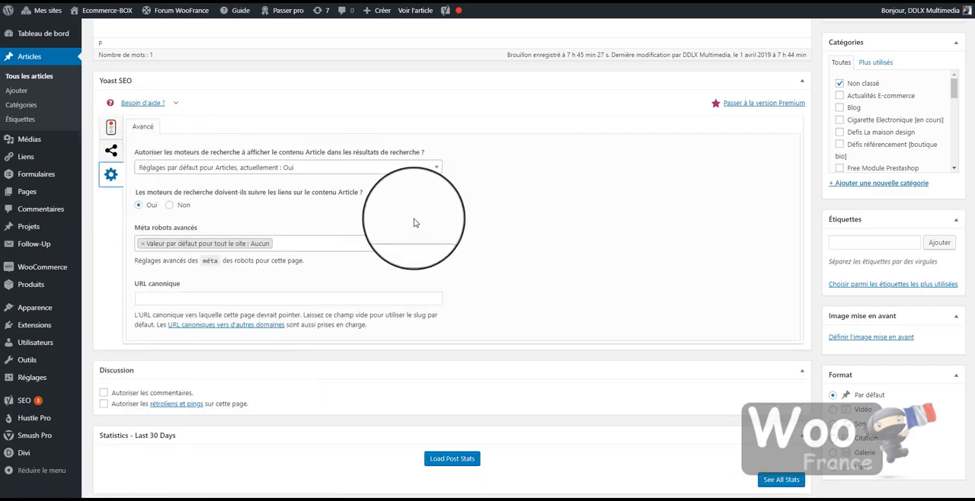
pyautogui.click(415, 167)
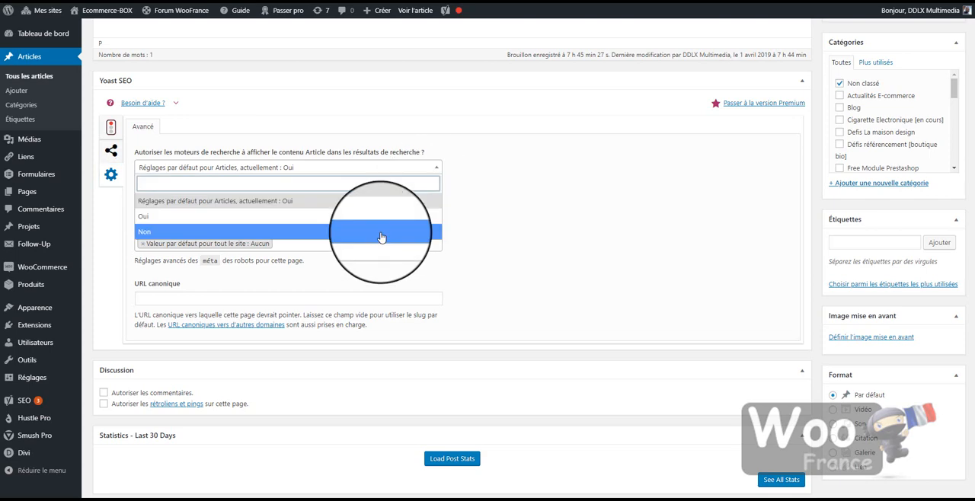
pyautogui.click(381, 236)
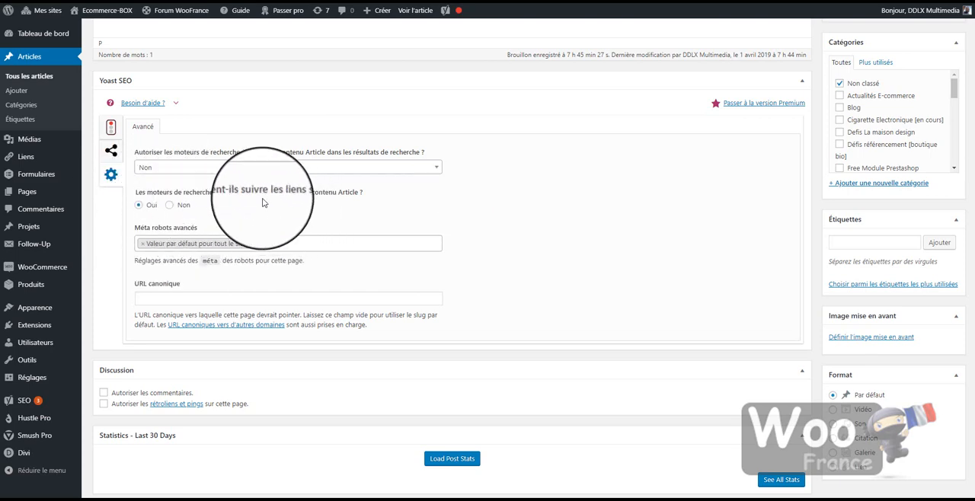
pyautogui.scroll(-2, 372, 237)
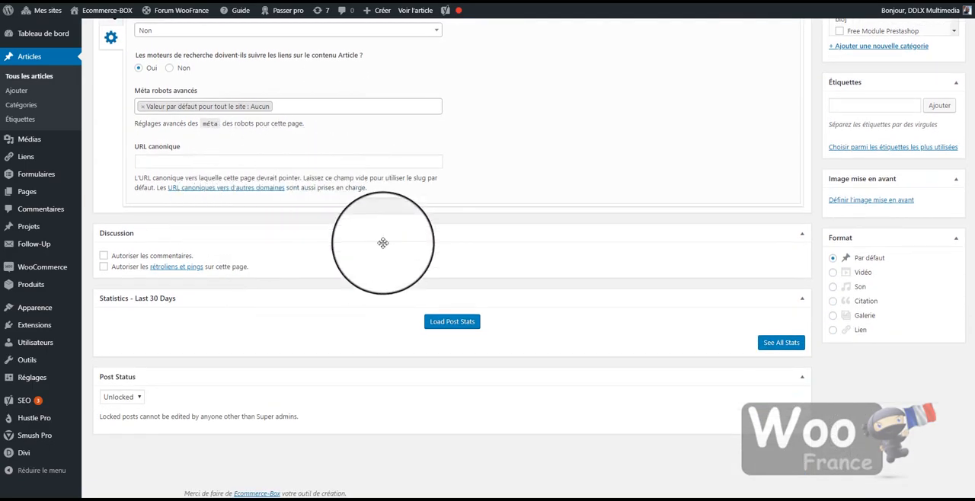
pyautogui.scroll(10, 427, 312)
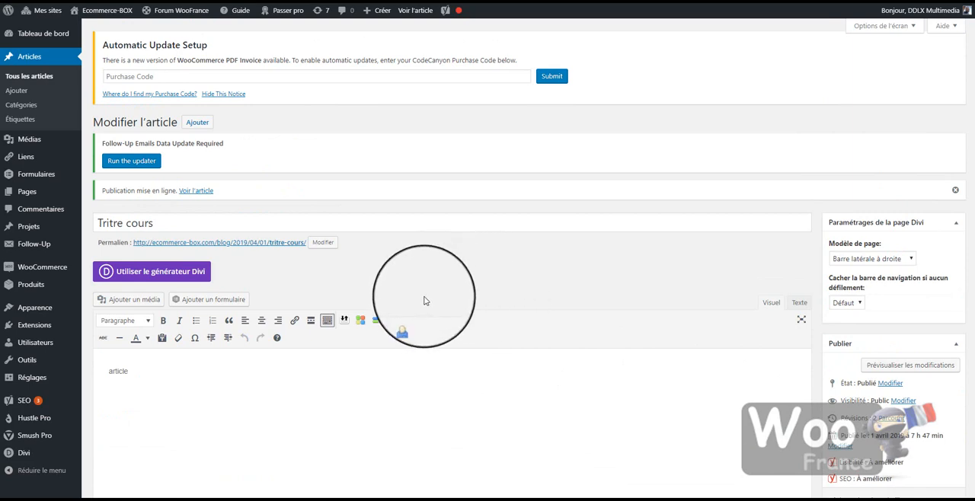
# Open the published article in a new tab and examine the block of Yoast SEO meta tags in its page source
pyautogui.rightClick(256, 245)
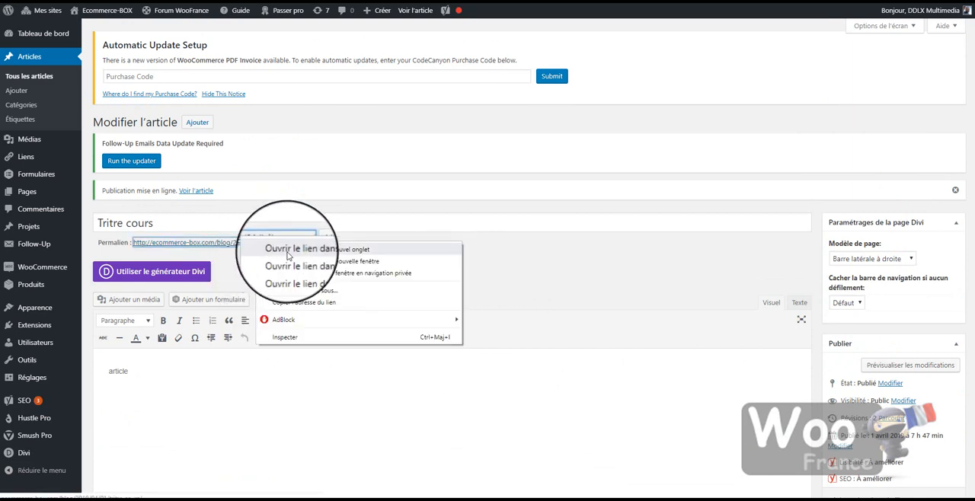
pyautogui.click(282, 251)
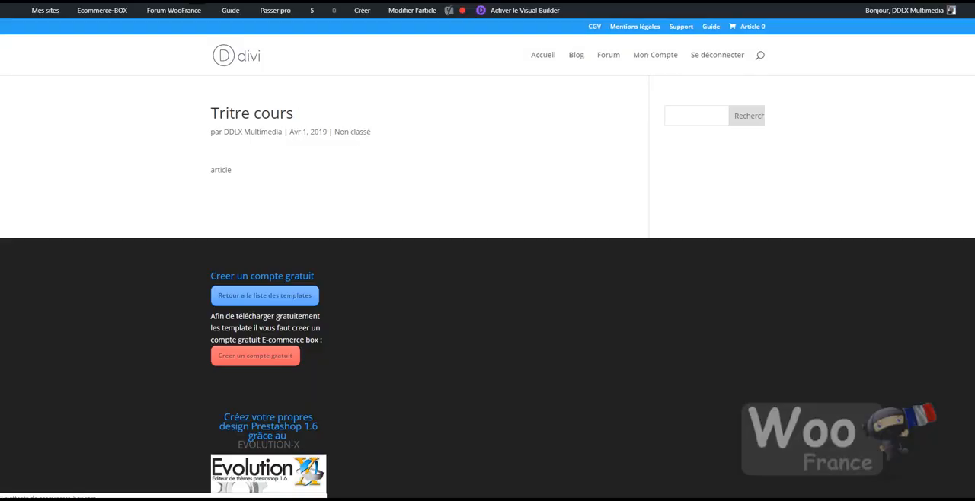
pyautogui.rightClick(119, 158)
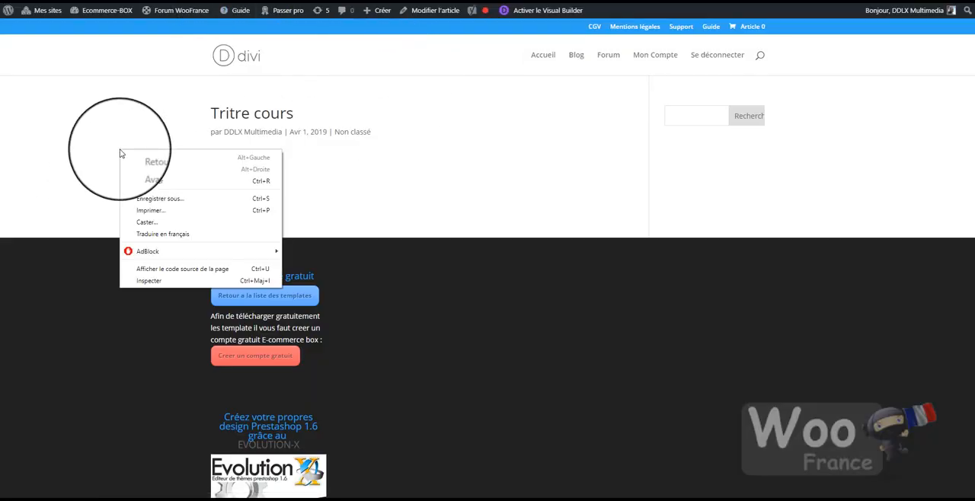
pyautogui.click(165, 267)
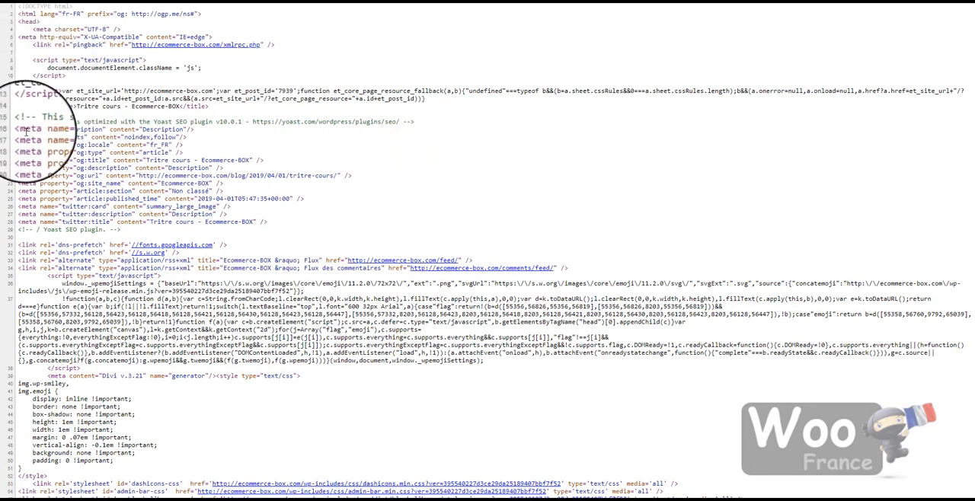
pyautogui.moveTo(19, 122); pyautogui.dragTo(399, 235)
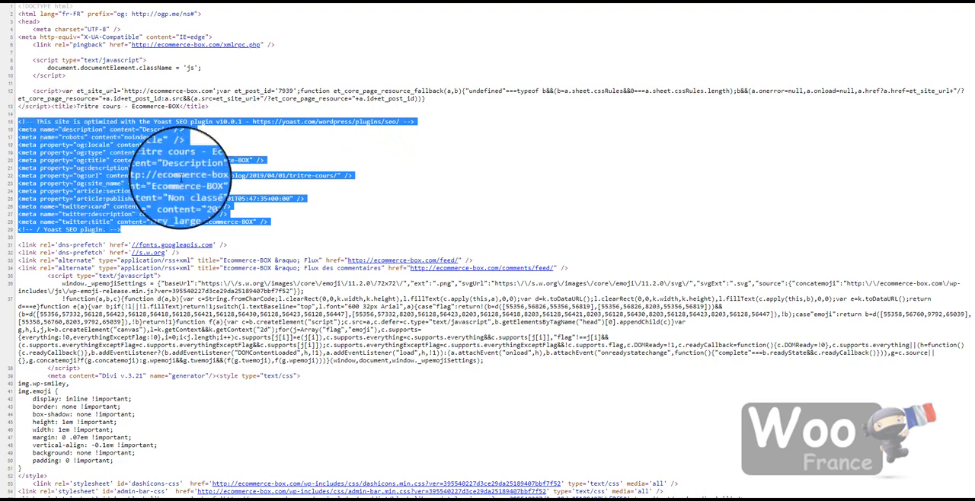
pyautogui.click(288, 217)
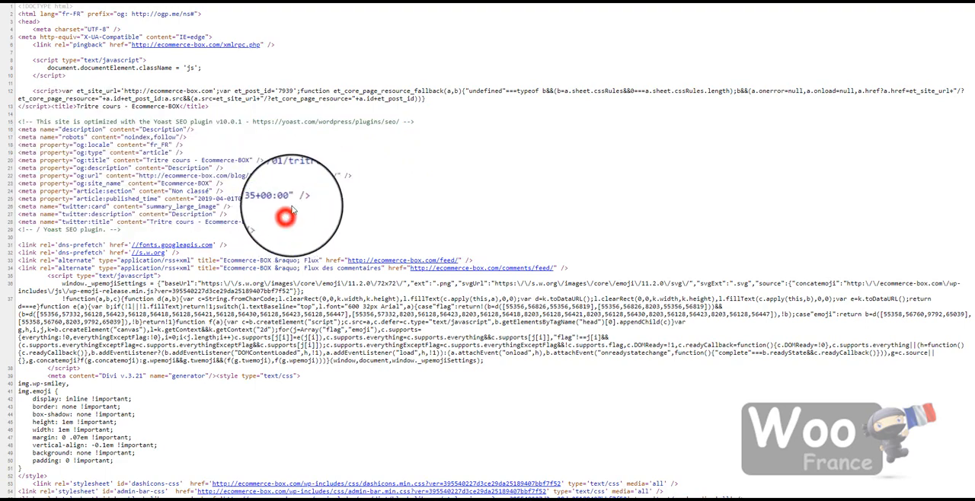